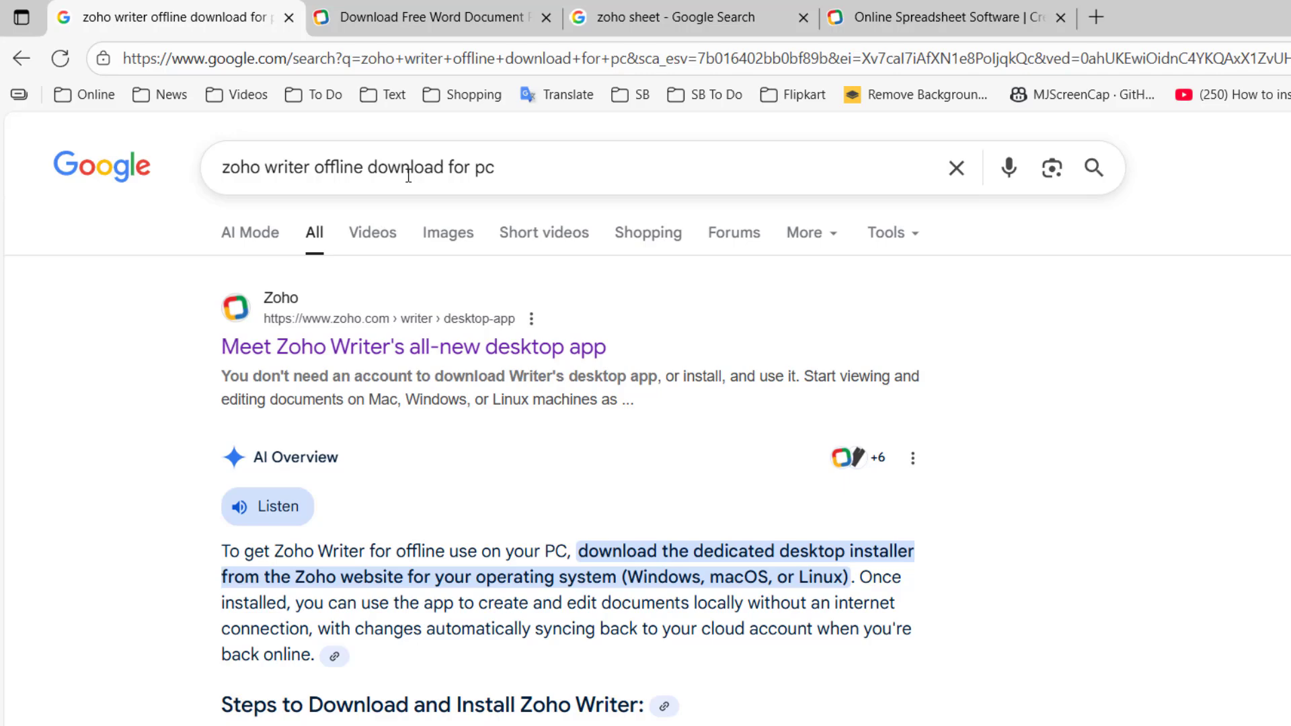
# Bring up the link options for the Zoho Writer desktop-app result for 'zoho writer offline download for pc'
pyautogui.rightClick(351, 347)
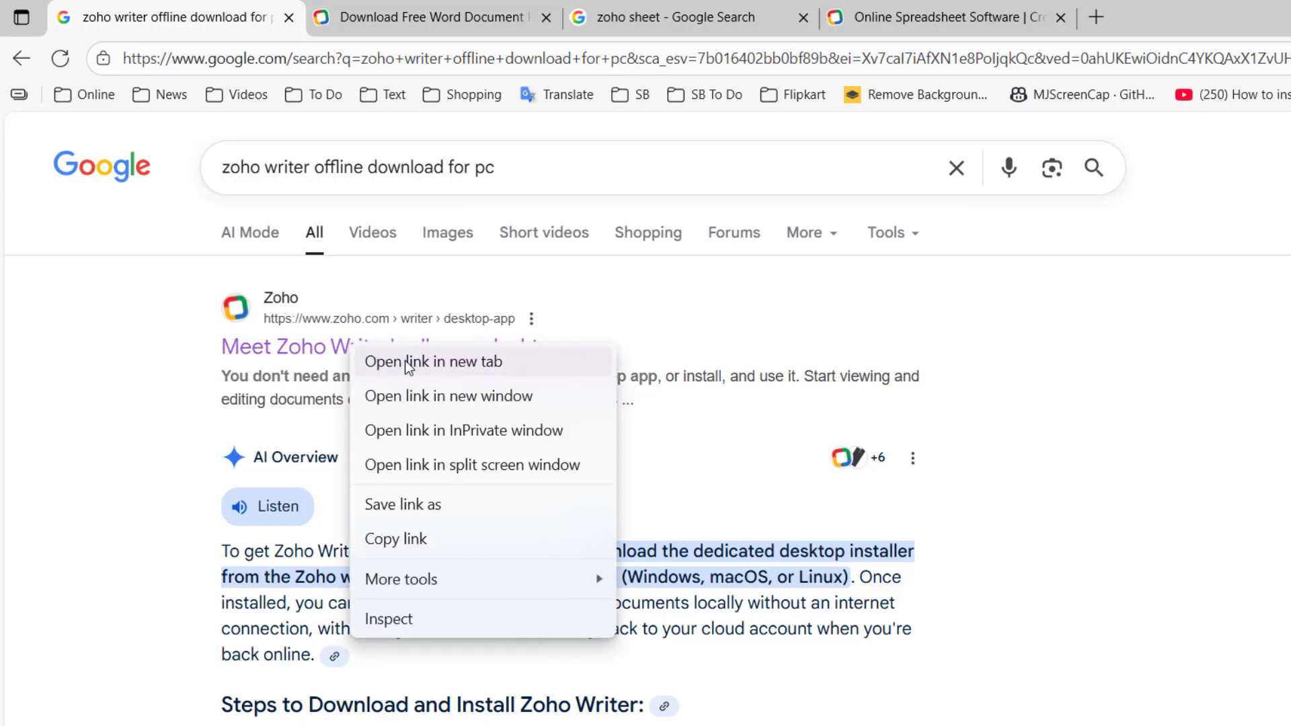
# Download ZohoWriter.exe for Windows from the Zoho Writer desktop-app page and check Edge's downloads list
pyautogui.press('Escape')
pyautogui.click(397, 20)
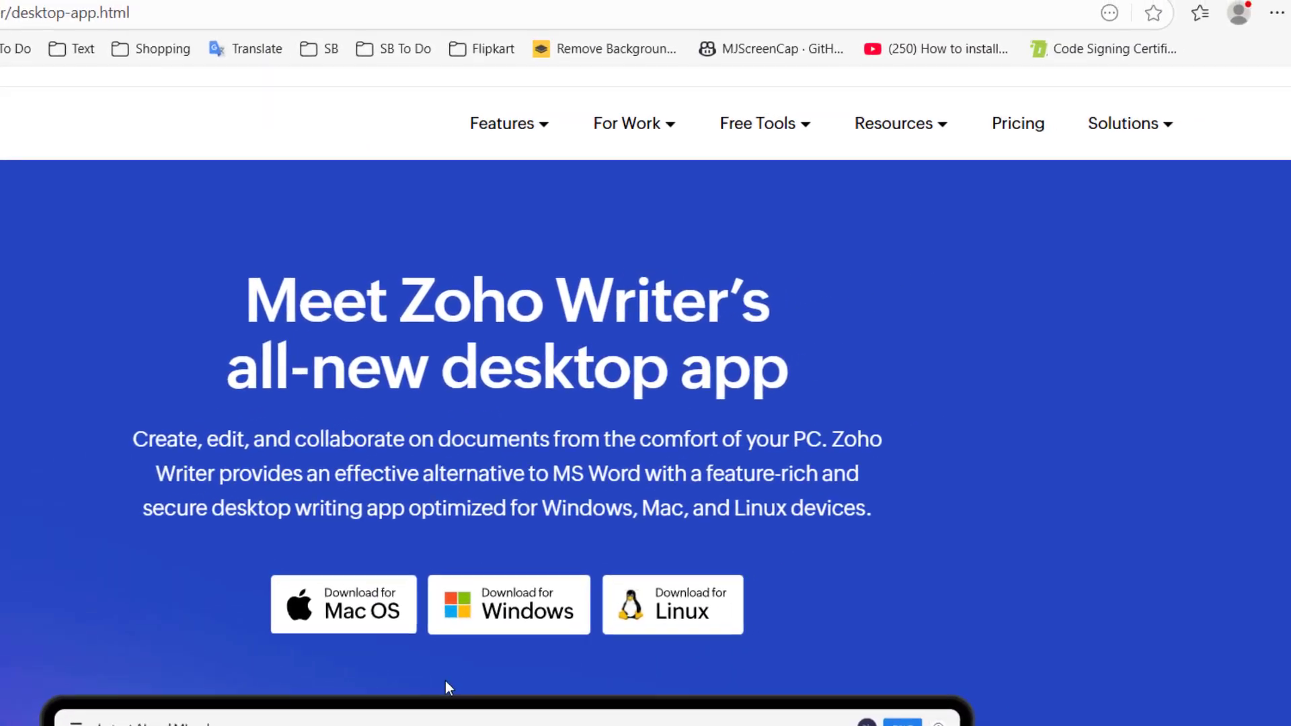
pyautogui.click(455, 625)
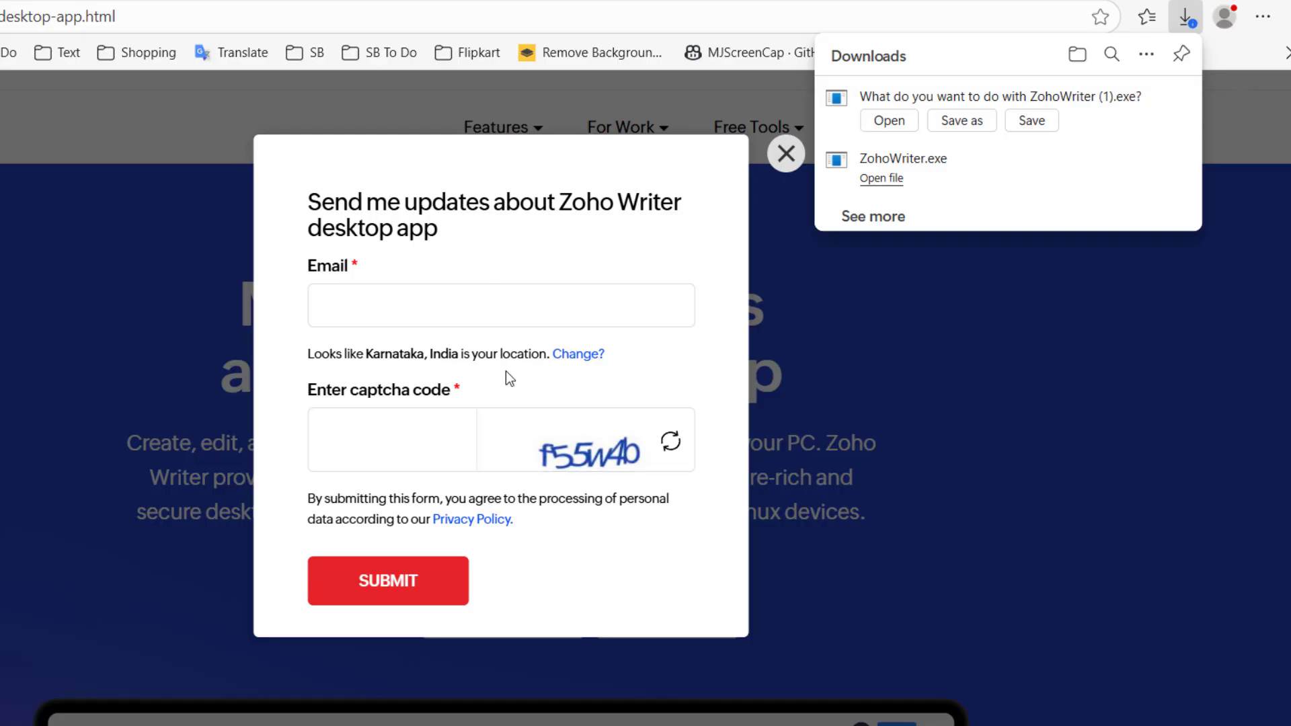
pyautogui.click(785, 155)
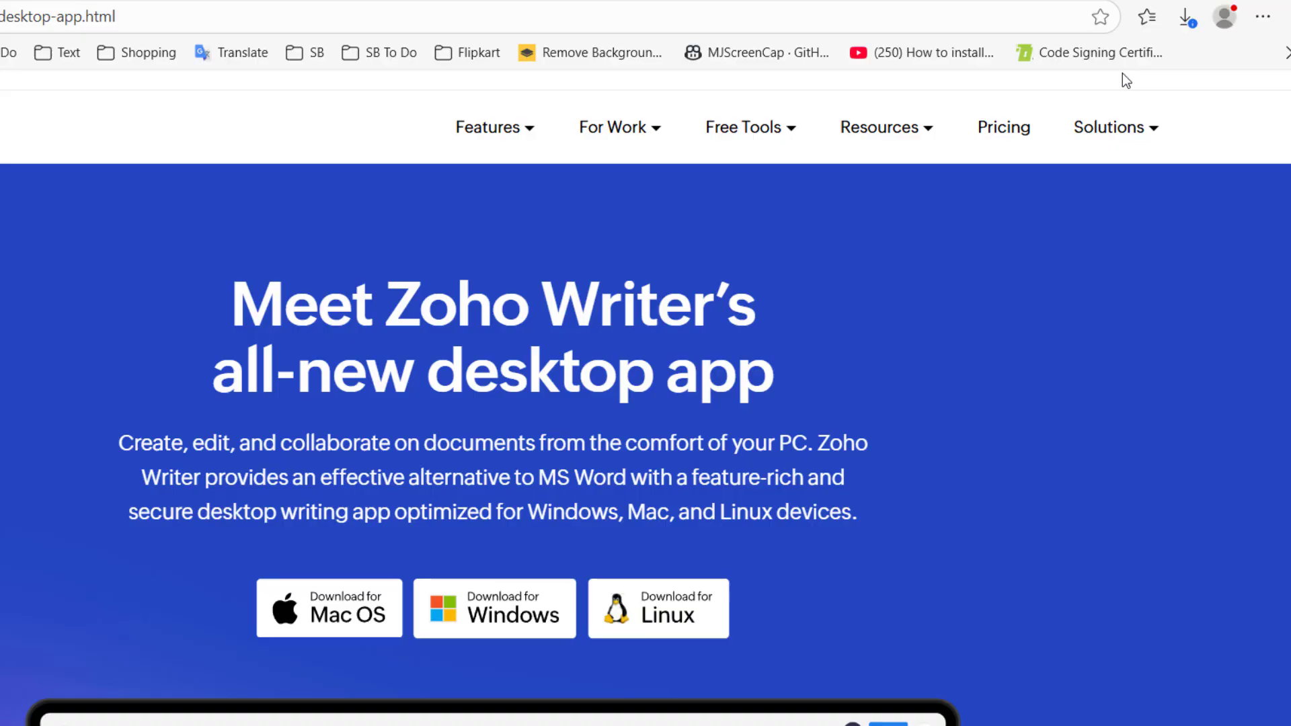
pyautogui.click(1185, 21)
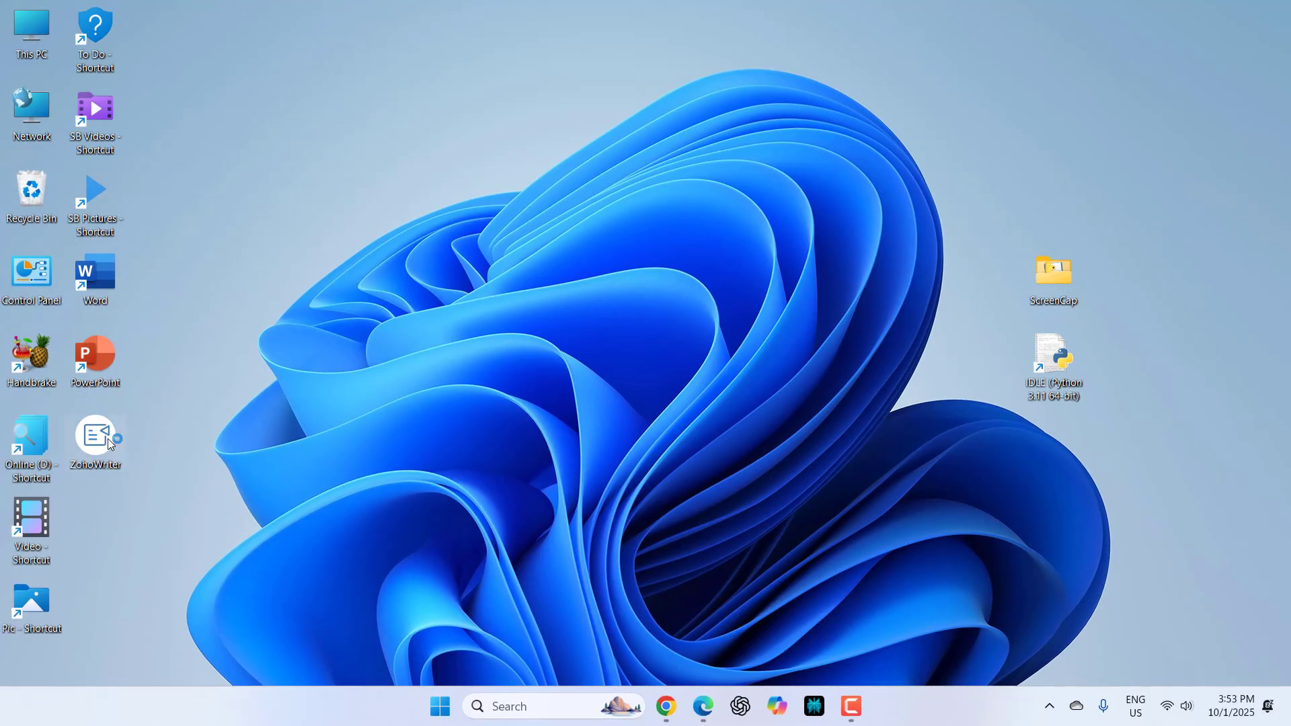
# Install Zoho Writer for anyone using this computer, run it, and accept Admin, English, Global Server
pyautogui.doubleClick(107, 438)
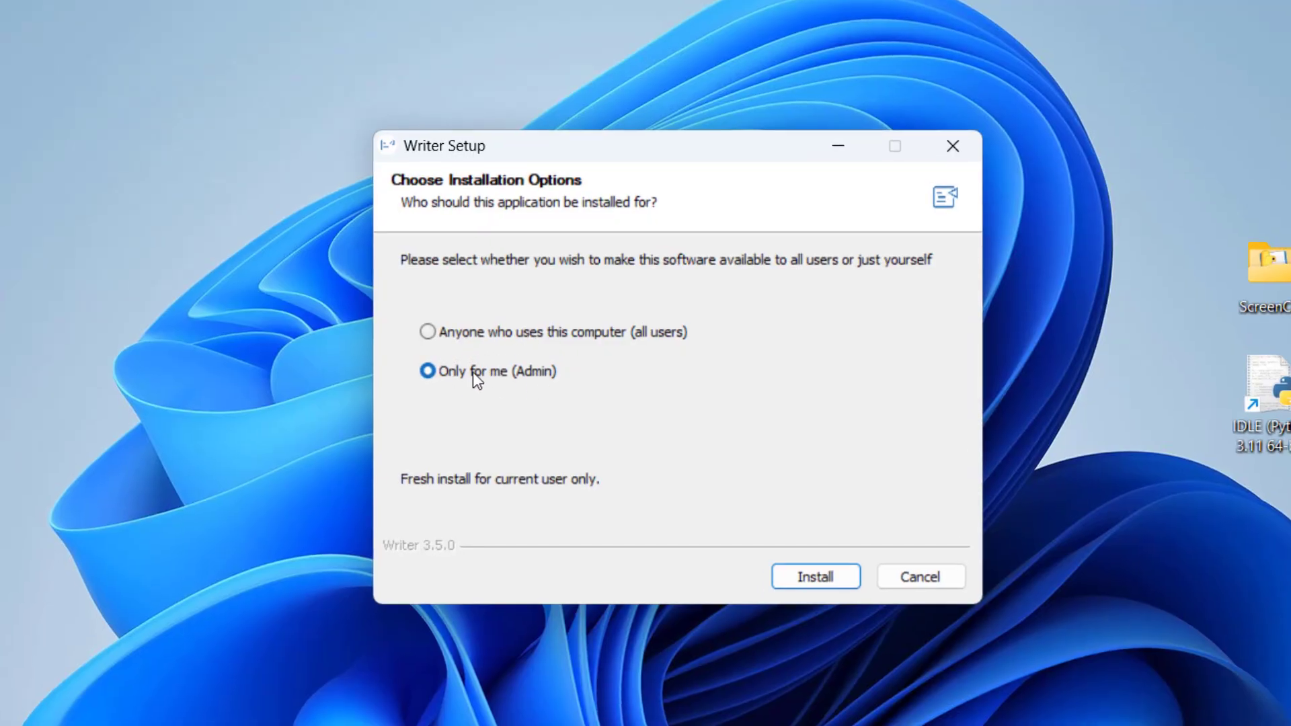
pyautogui.click(471, 335)
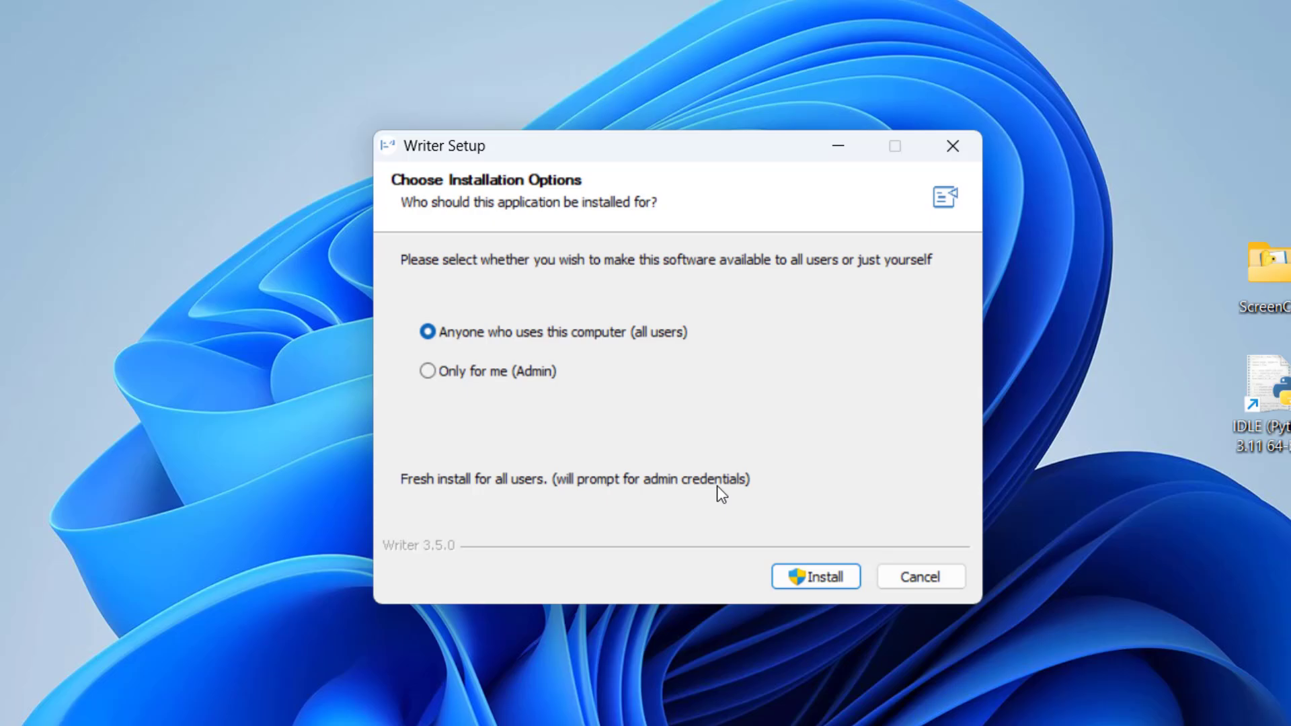
pyautogui.click(821, 575)
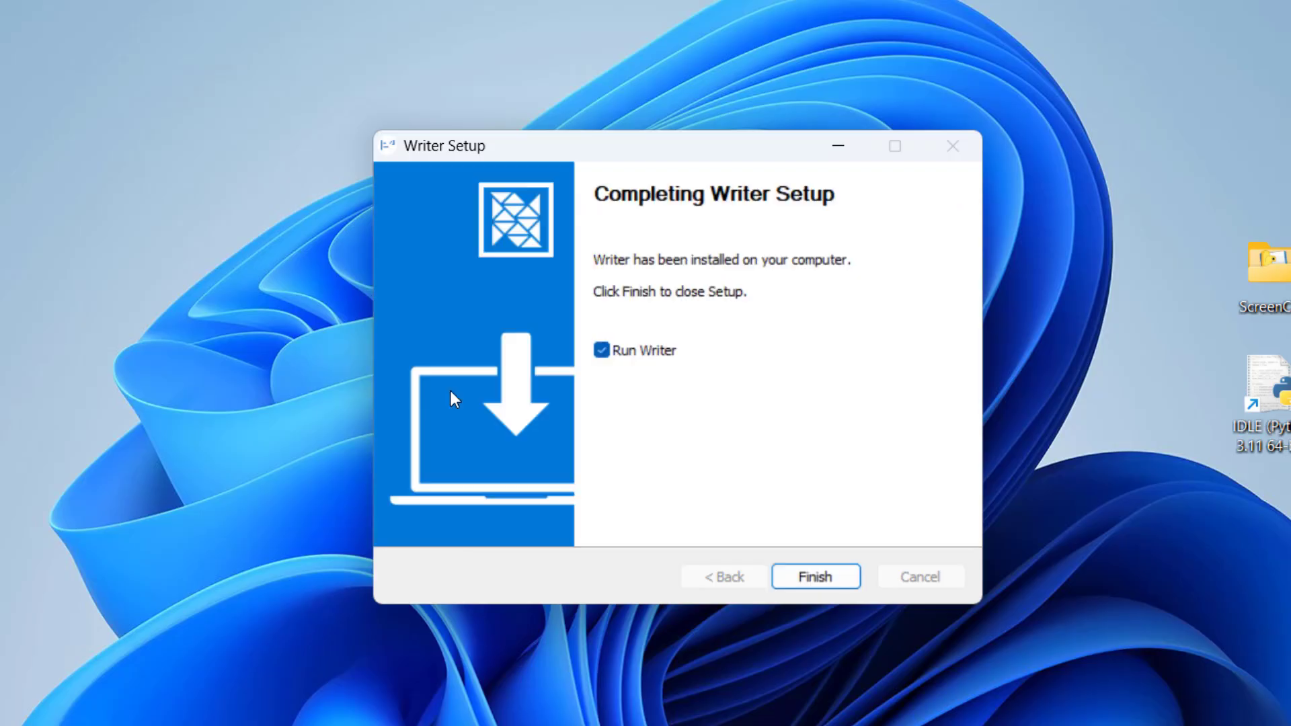
pyautogui.click(809, 590)
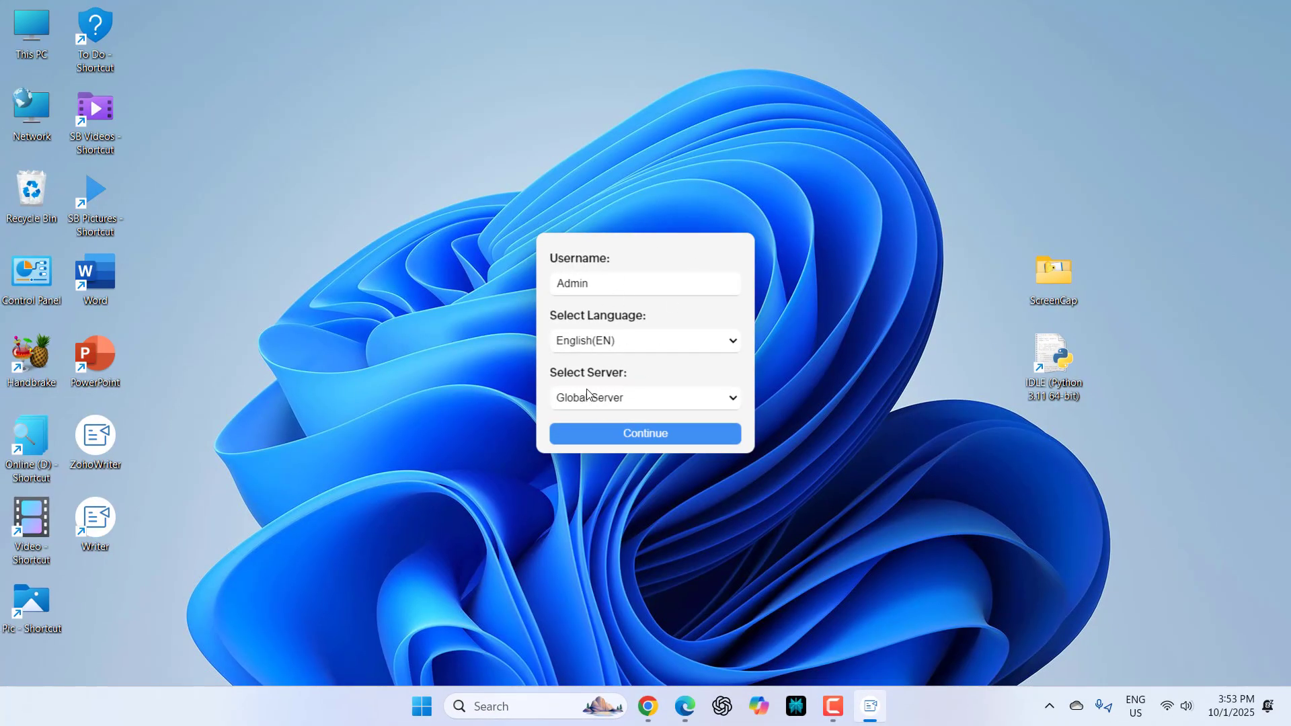
pyautogui.click(641, 435)
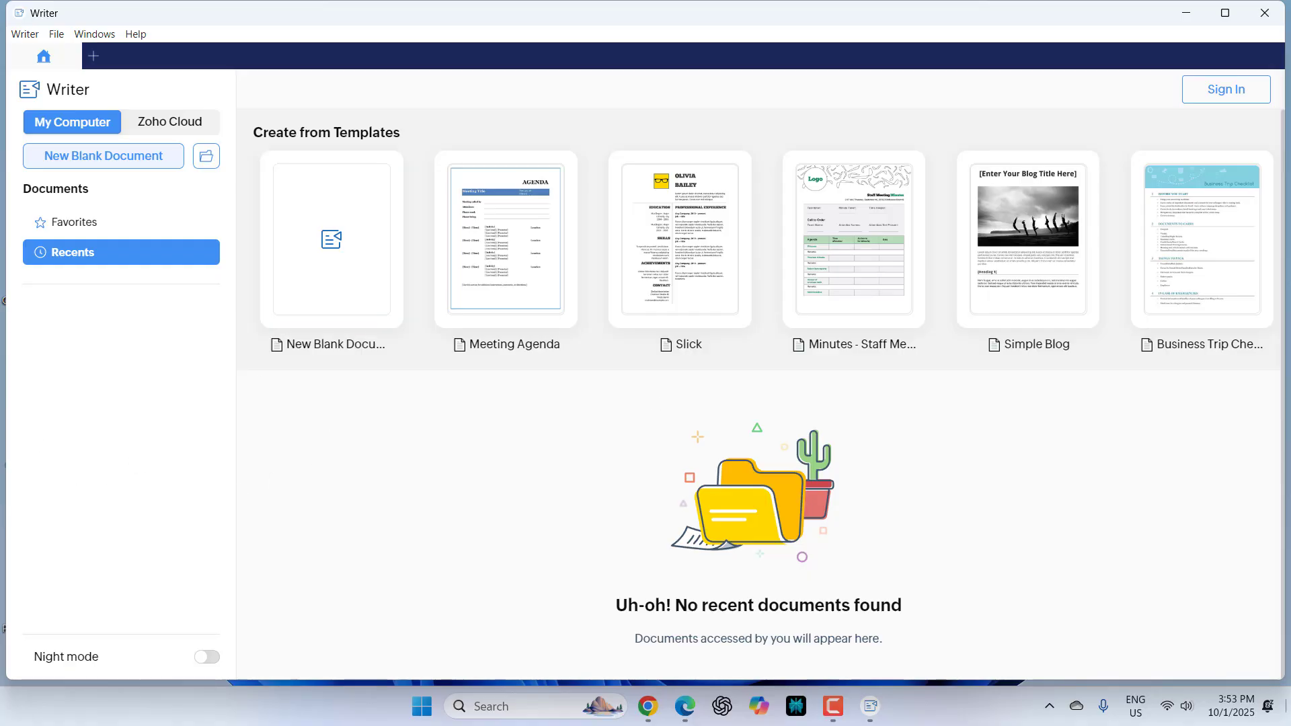
# Turn Wi-Fi off, then close Zoho Writer and reopen it from the desktop shortcut
pyautogui.click(1168, 707)
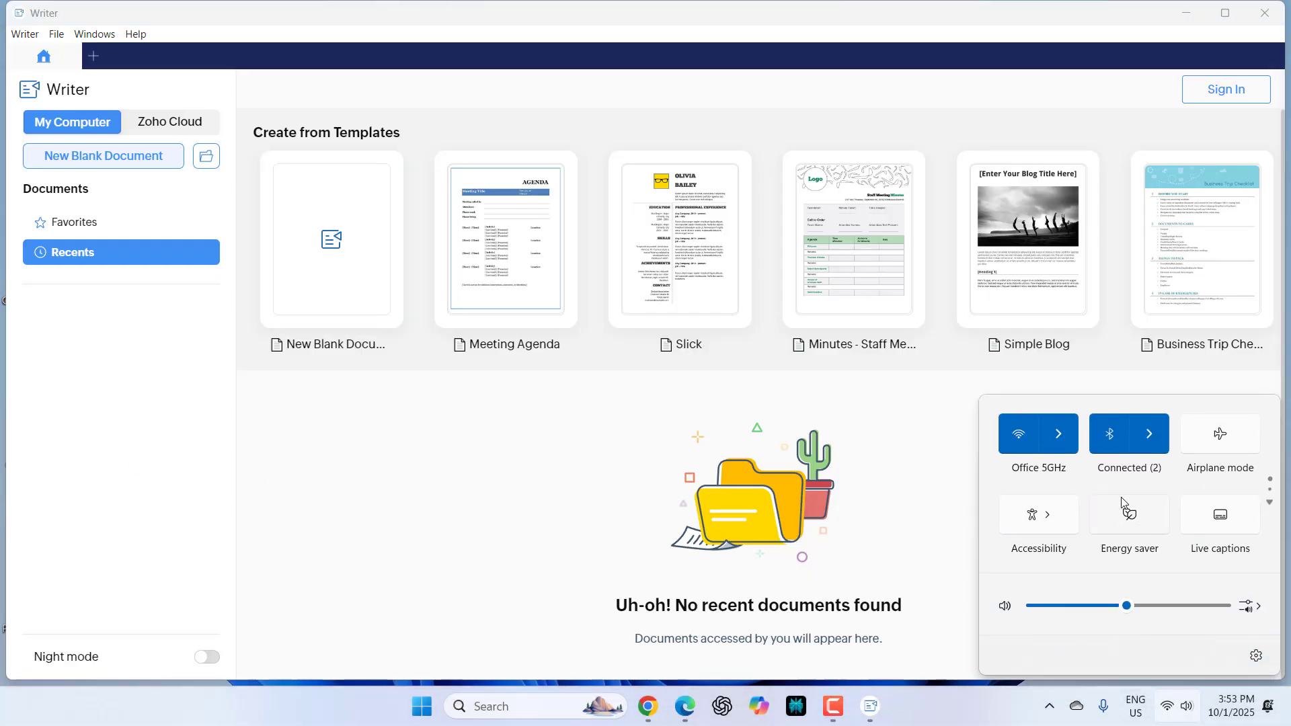
pyautogui.click(1061, 435)
pyautogui.click(1237, 361)
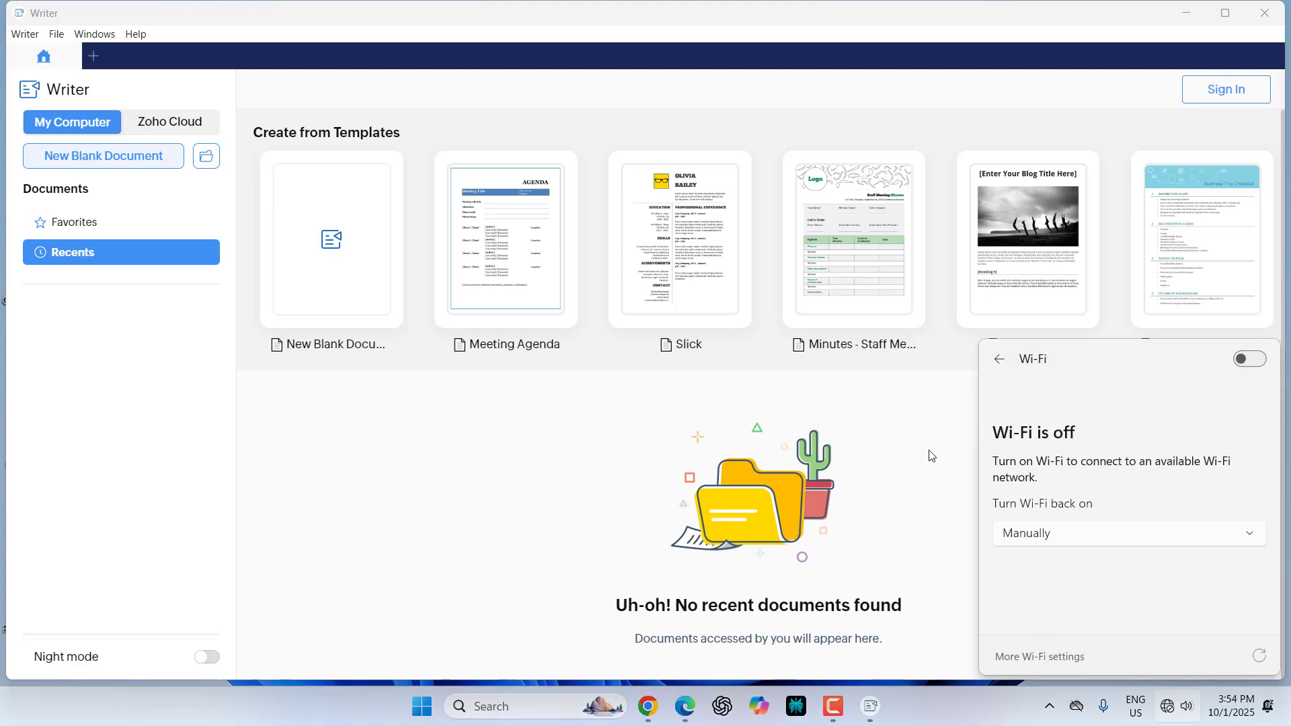
pyautogui.click(1265, 14)
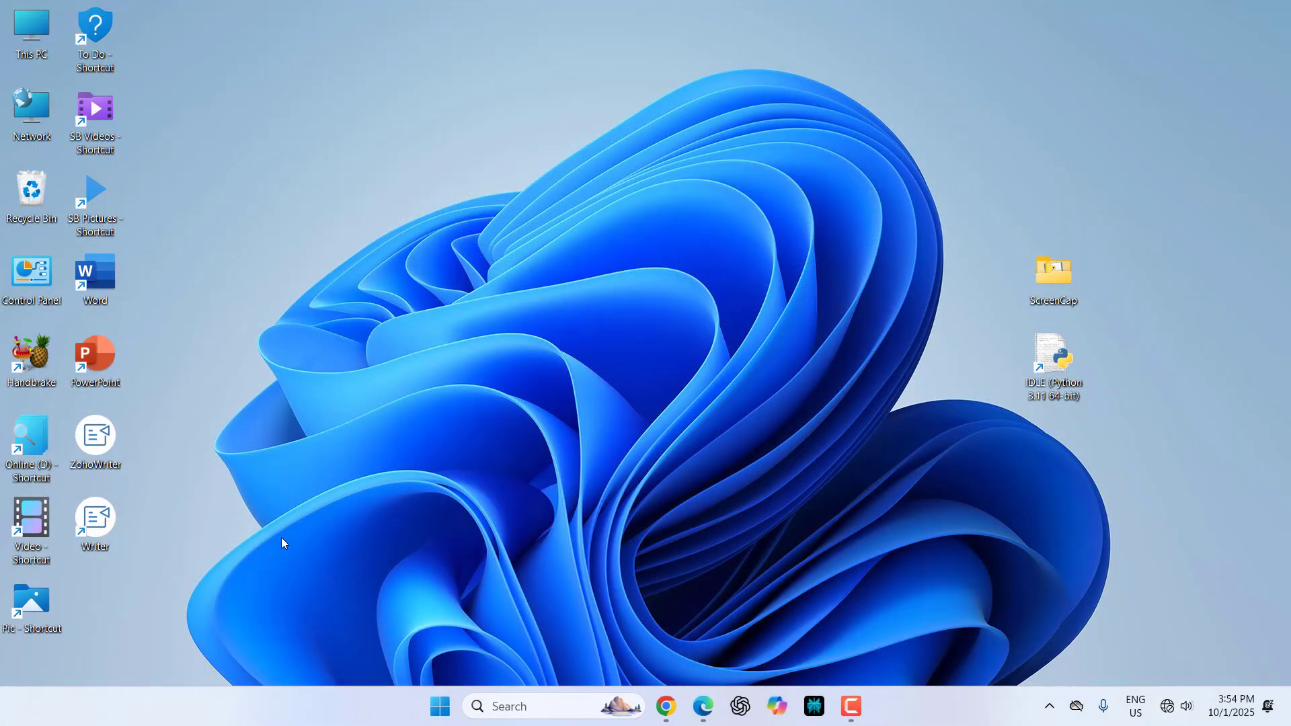
pyautogui.doubleClick(102, 531)
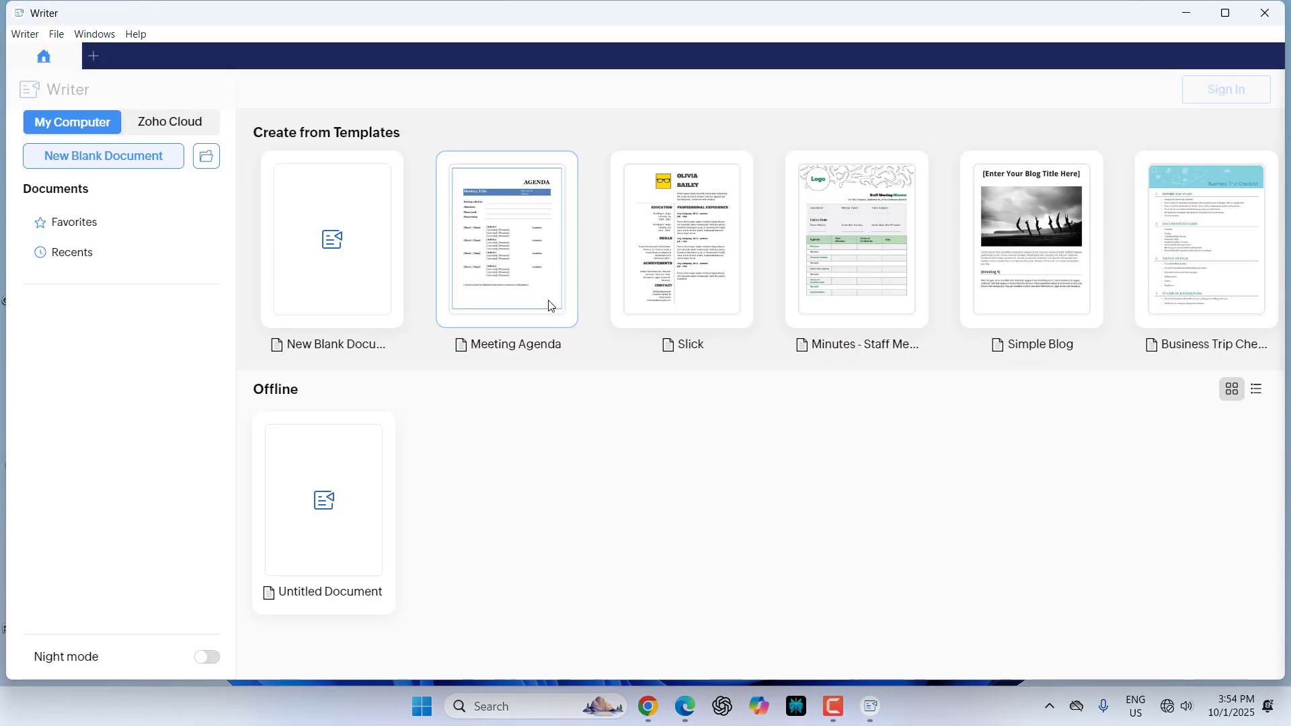
# Create a blank document with three lines: 'lkash lsdh', 'aslf hasdl;f ha', 'asdh fkl''
pyautogui.click(363, 291)
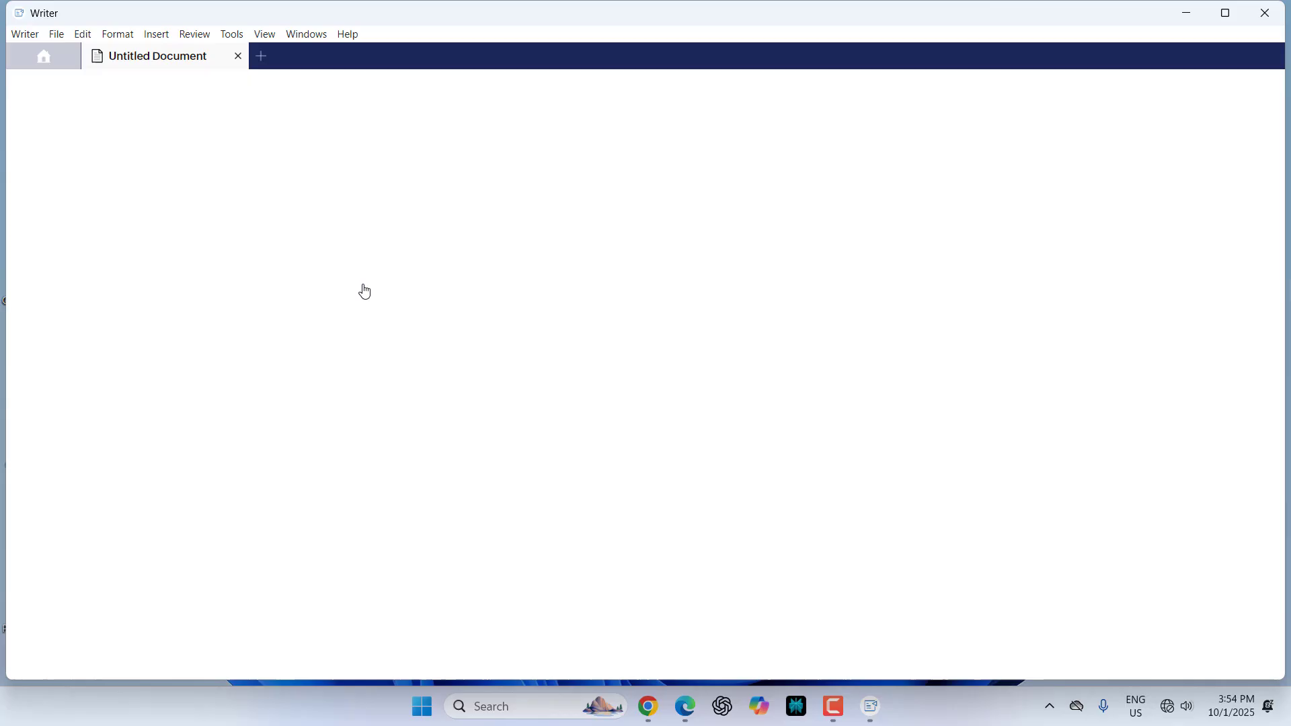
pyautogui.write('lkash lsdh')
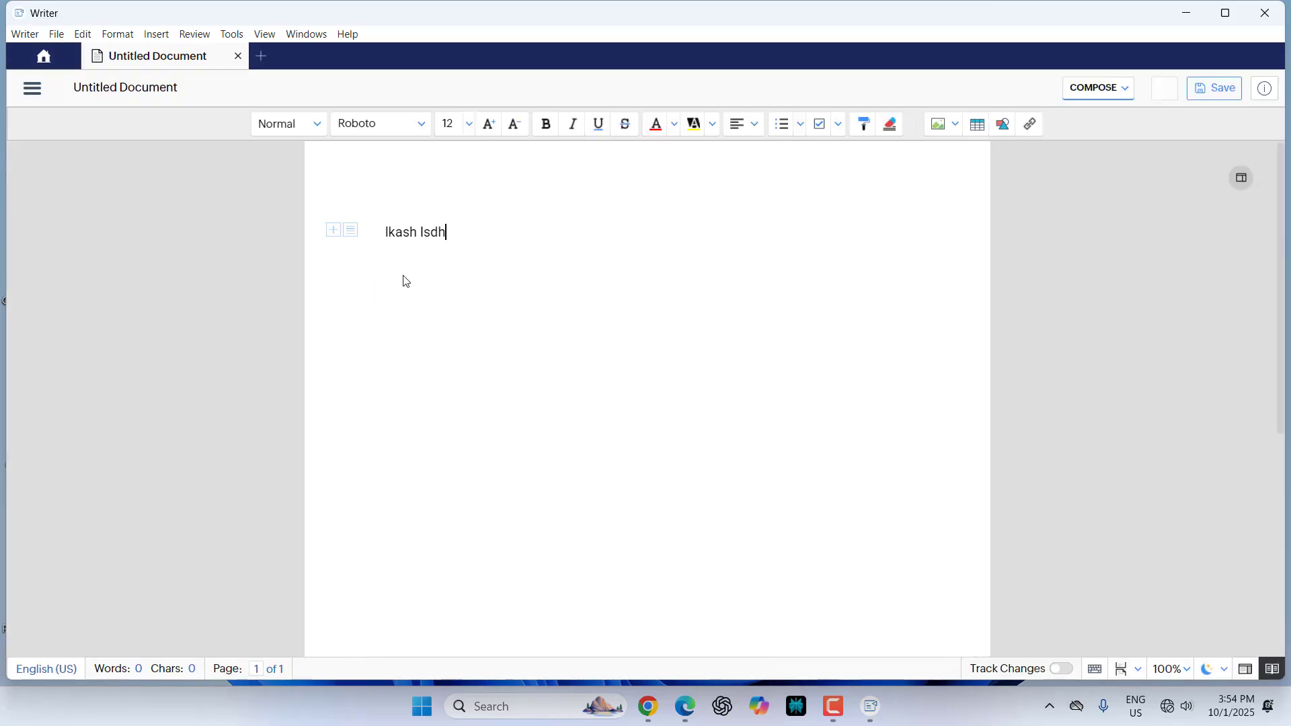
pyautogui.press('Return')
pyautogui.write('aslf hasdl;f ha')
pyautogui.press('Return')
pyautogui.write("asdh fkl' a")
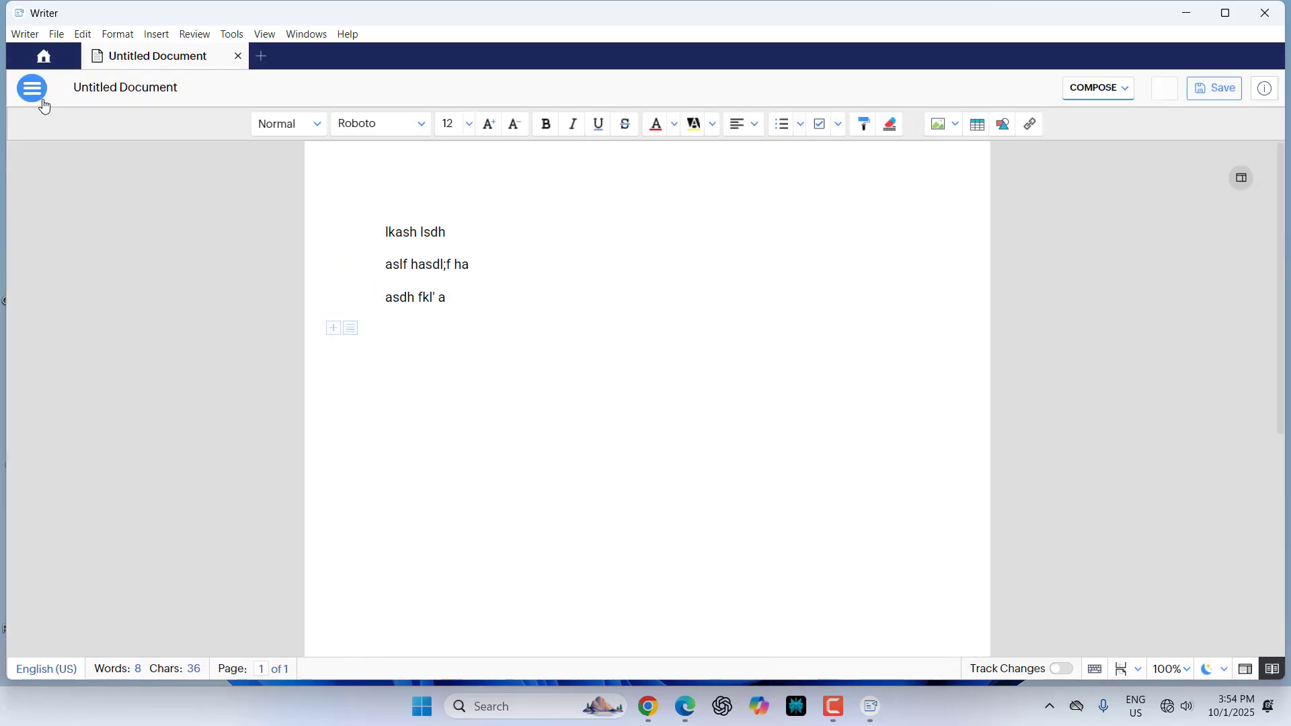
# Set the first line to the Subtitle style with bold turned off
pyautogui.click(38, 98)
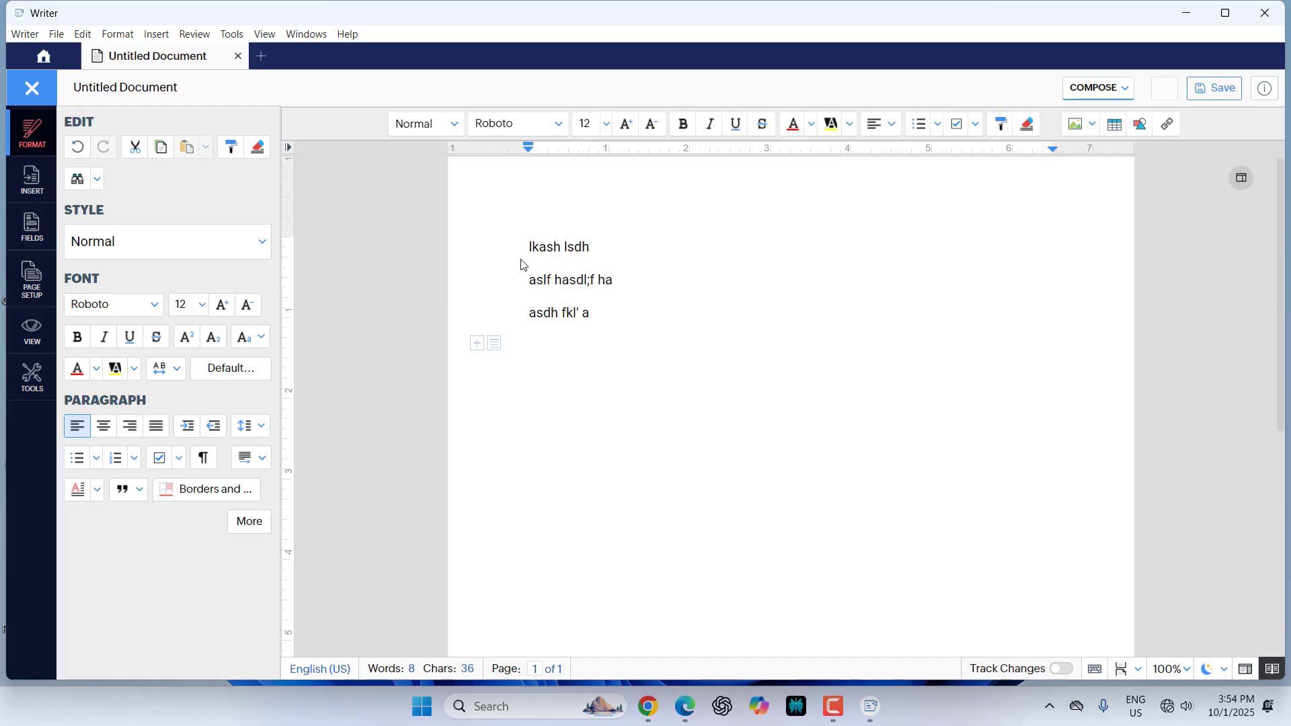
pyautogui.moveTo(529, 248); pyautogui.dragTo(628, 251)
pyautogui.click(125, 253)
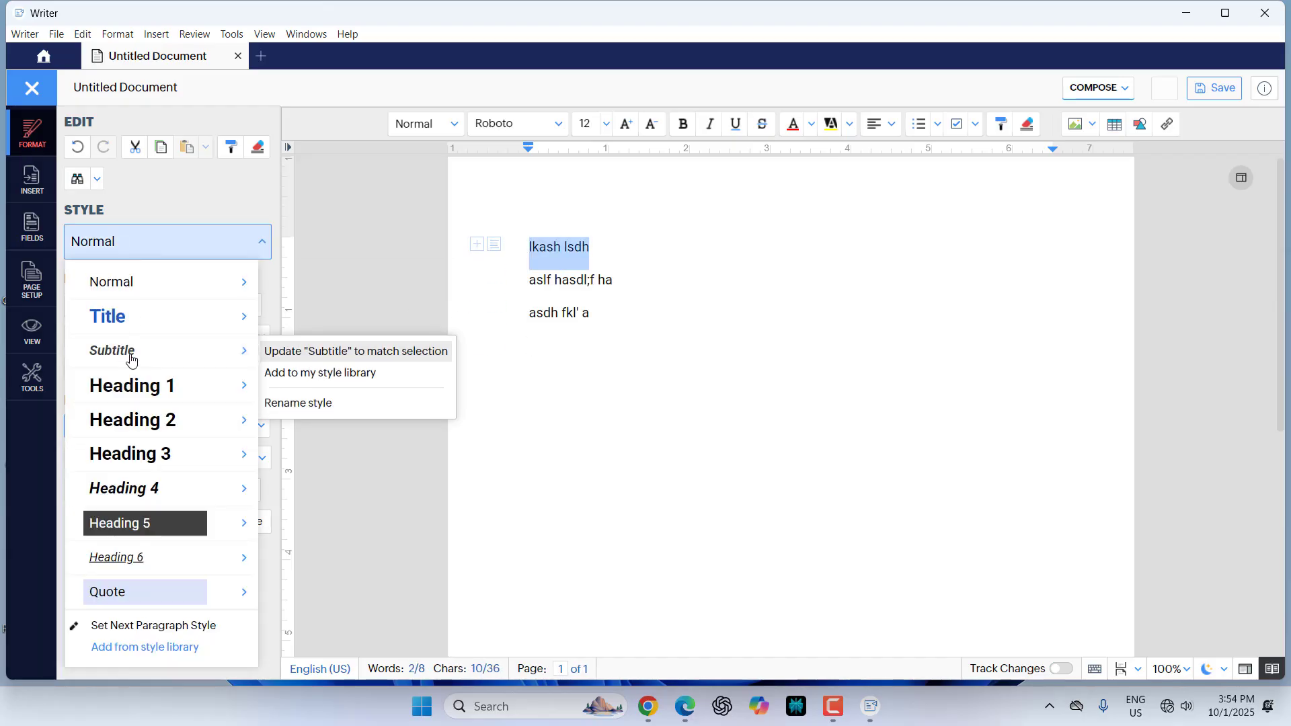
pyautogui.click(130, 352)
pyautogui.click(81, 344)
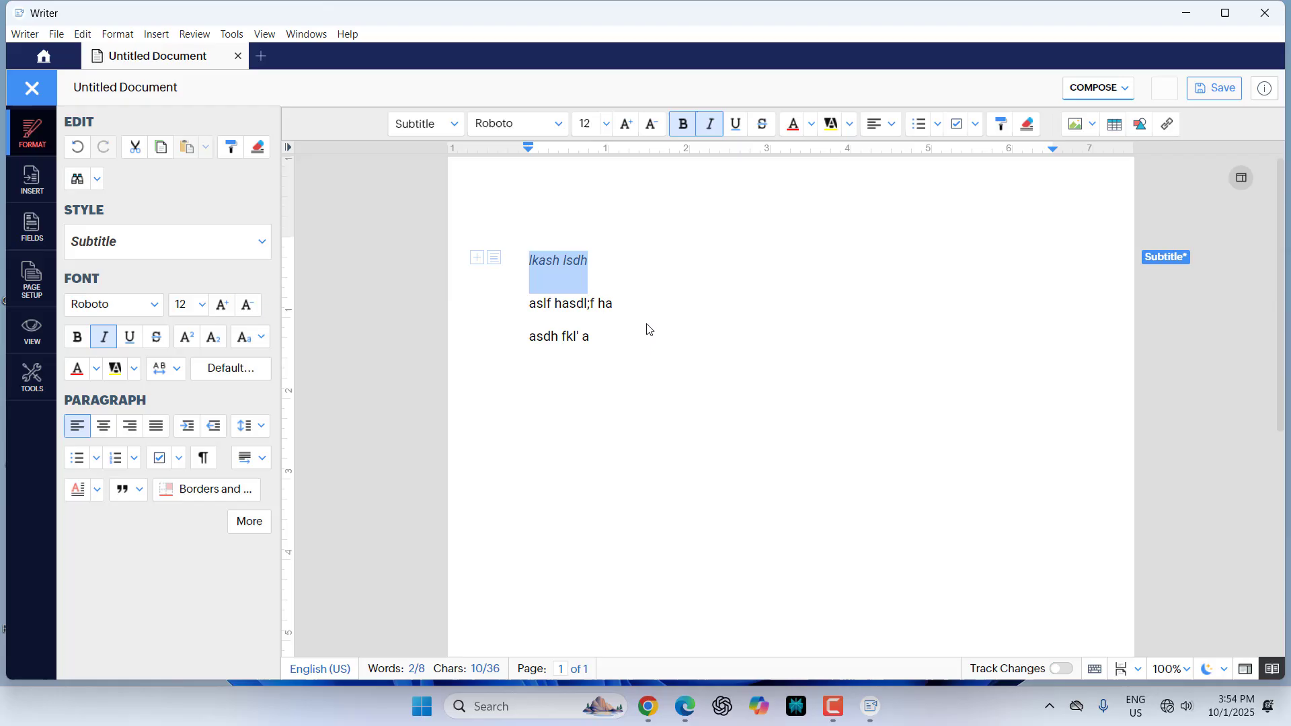
pyautogui.click(645, 325)
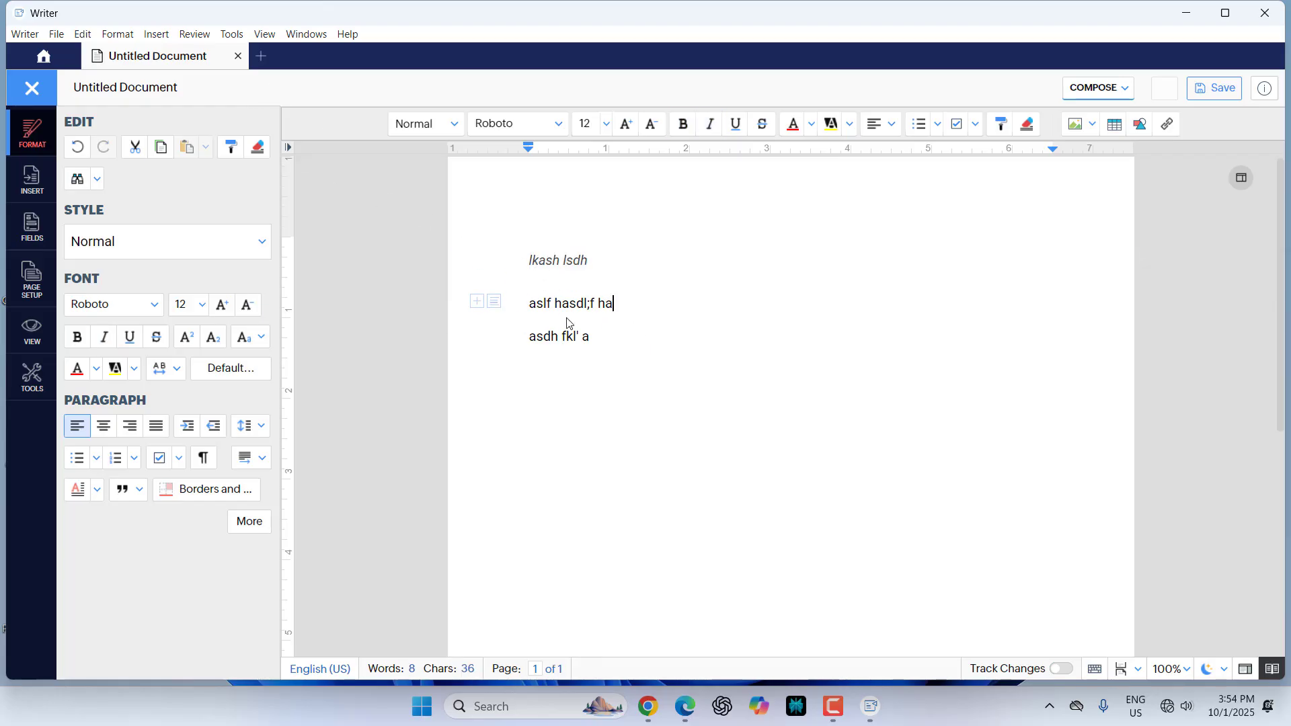
# Save the document to the Desktop as '222', then close Zoho Writer
pyautogui.hotkey('ctrl', 's')
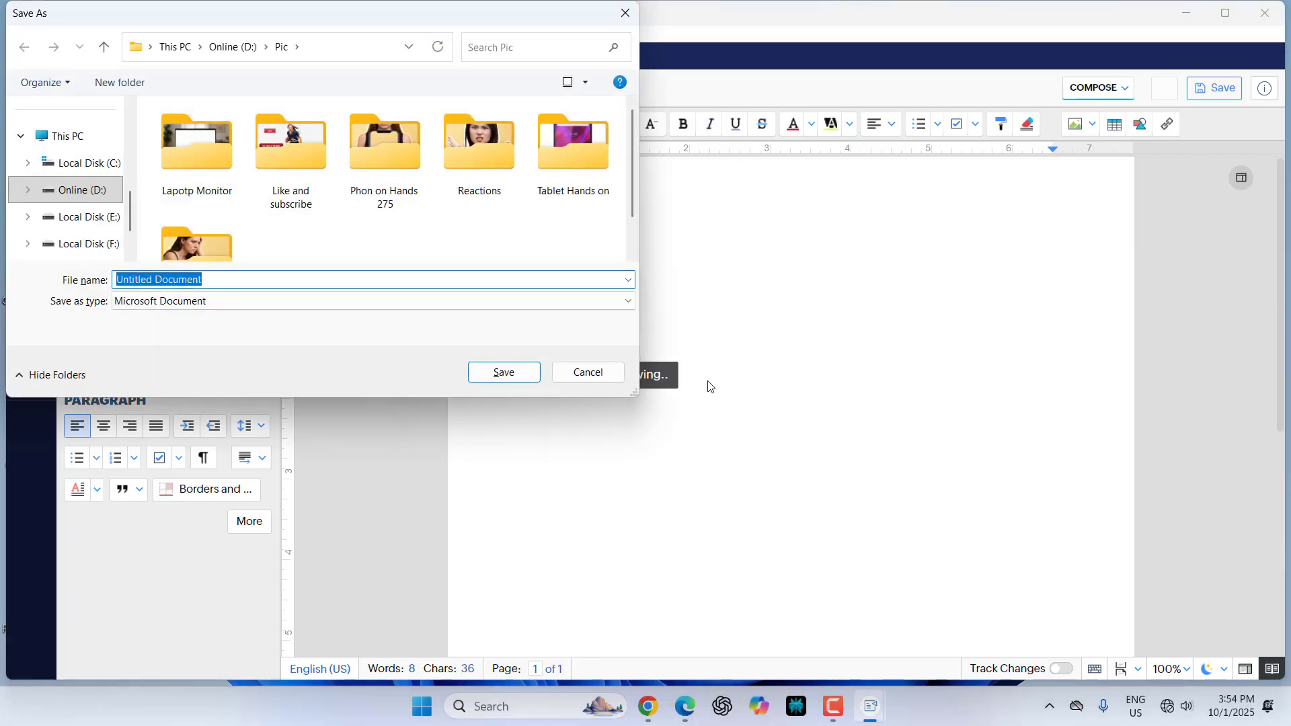
pyautogui.scroll(5, 67, 165)
pyautogui.scroll(3, 77, 164)
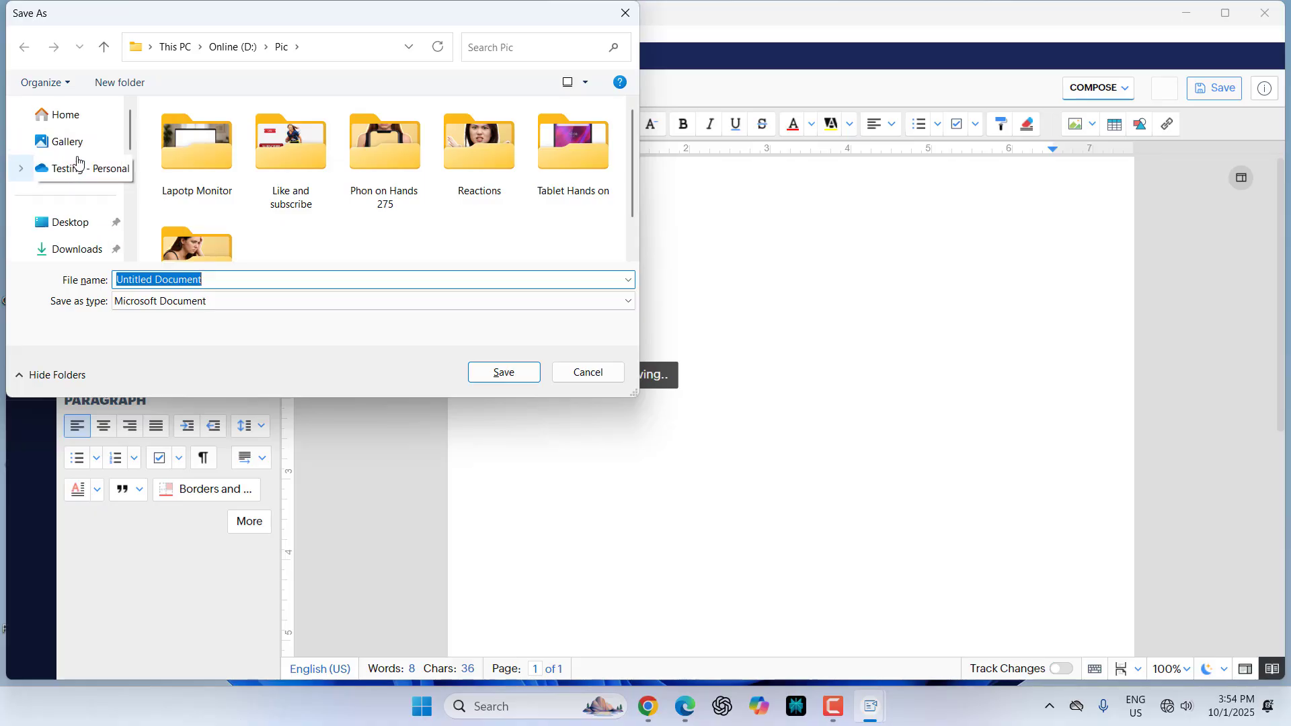
pyautogui.click(72, 222)
pyautogui.click(236, 278)
pyautogui.write('222')
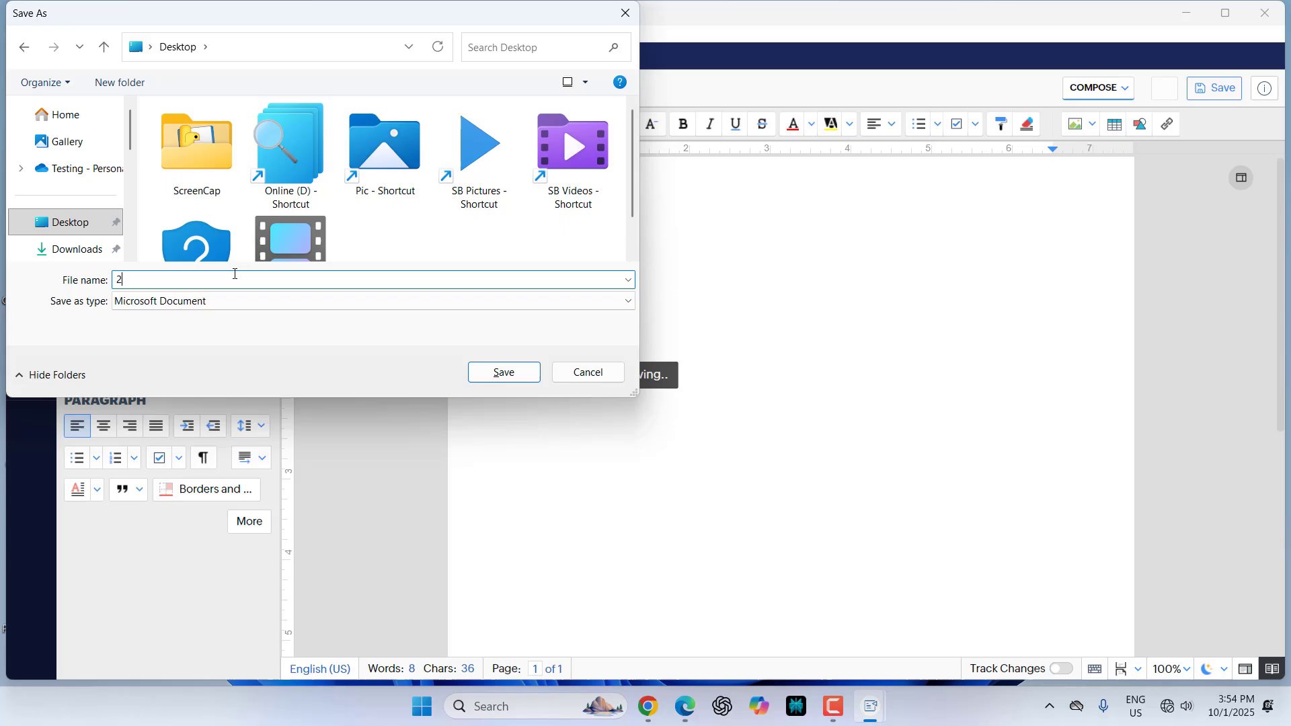
pyautogui.press('Return')
pyautogui.click(1265, 13)
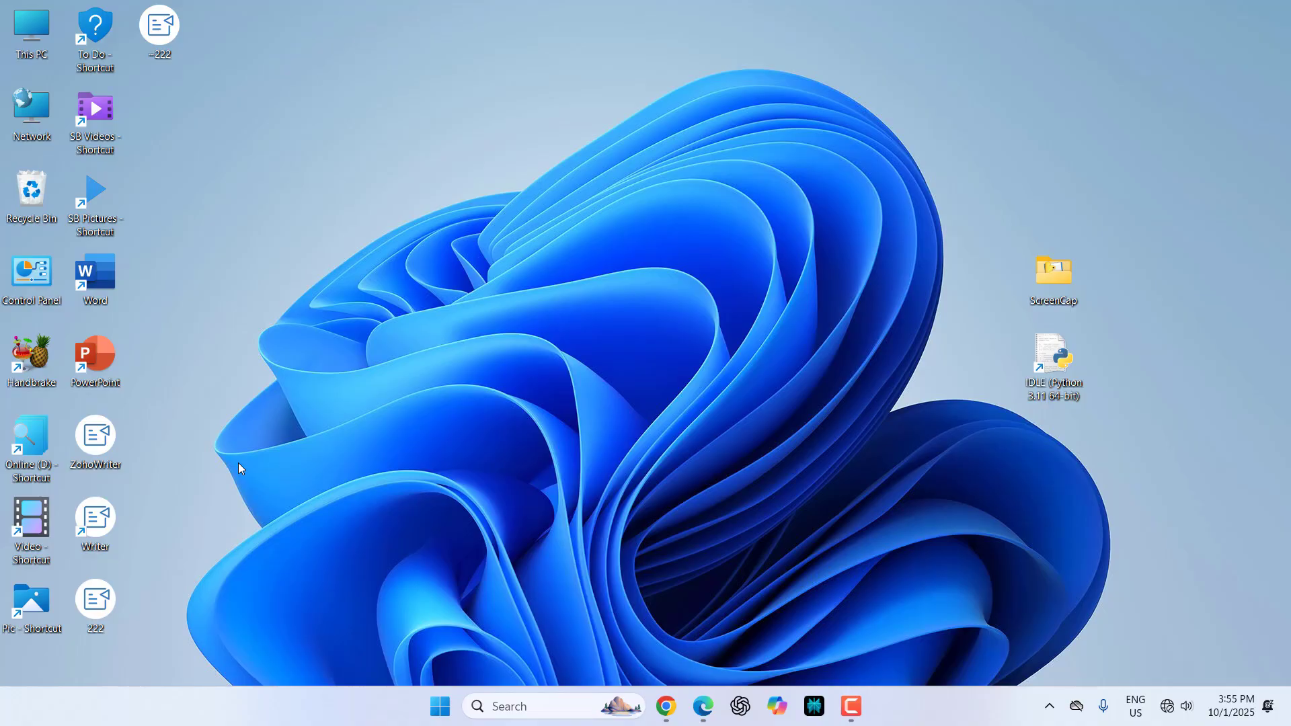
pyautogui.doubleClick(100, 611)
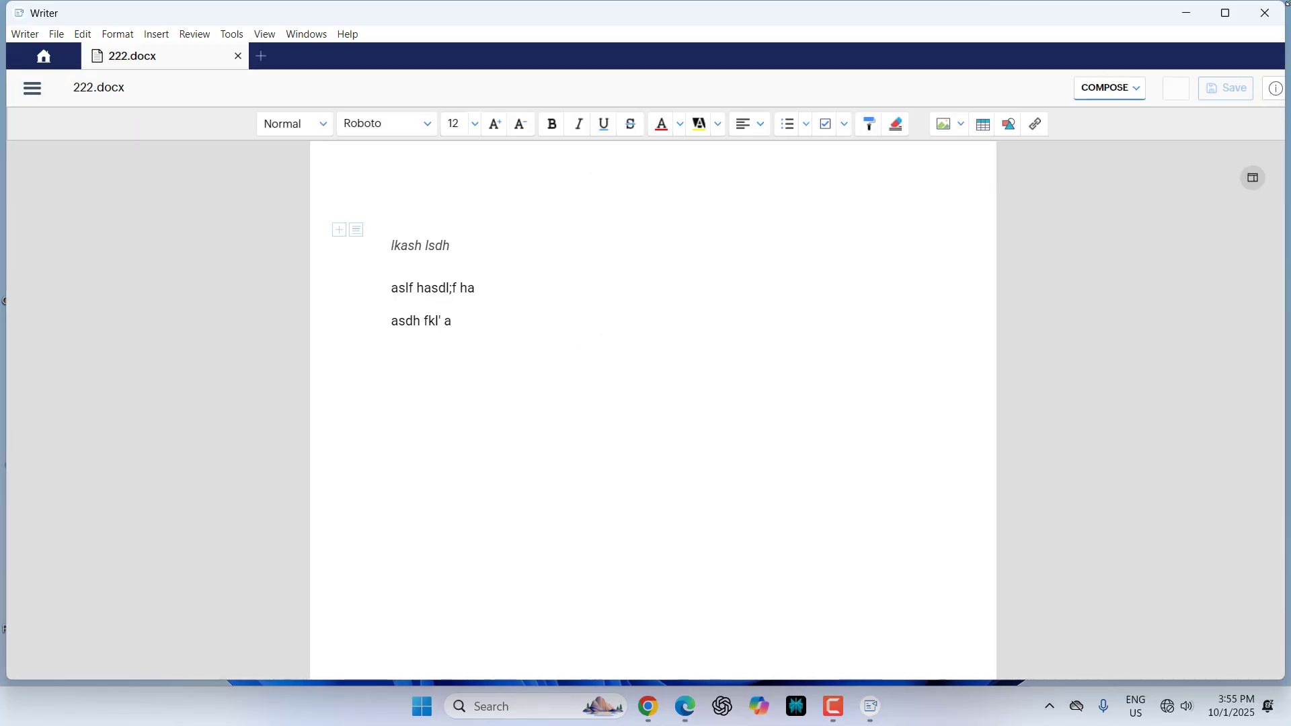
pyautogui.click(1264, 12)
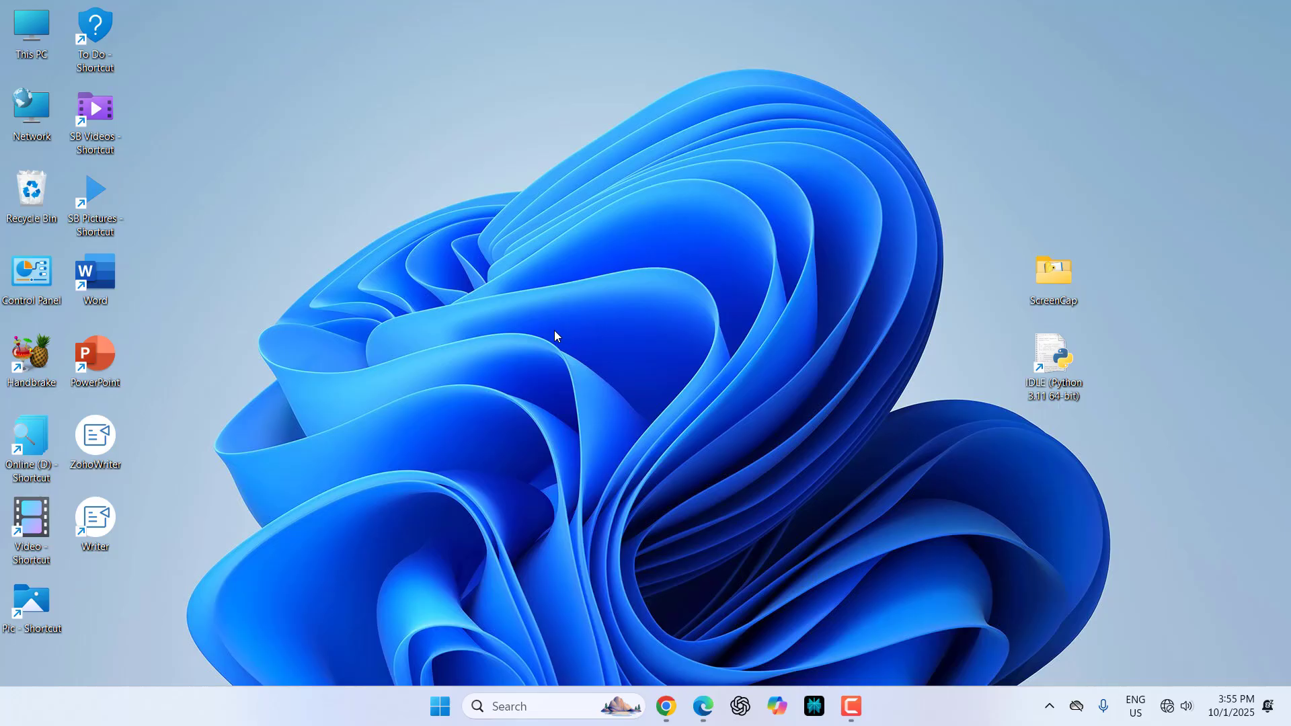
# Turn Wi-Fi back on from Quick Settings
pyautogui.click(1170, 706)
pyautogui.click(1061, 435)
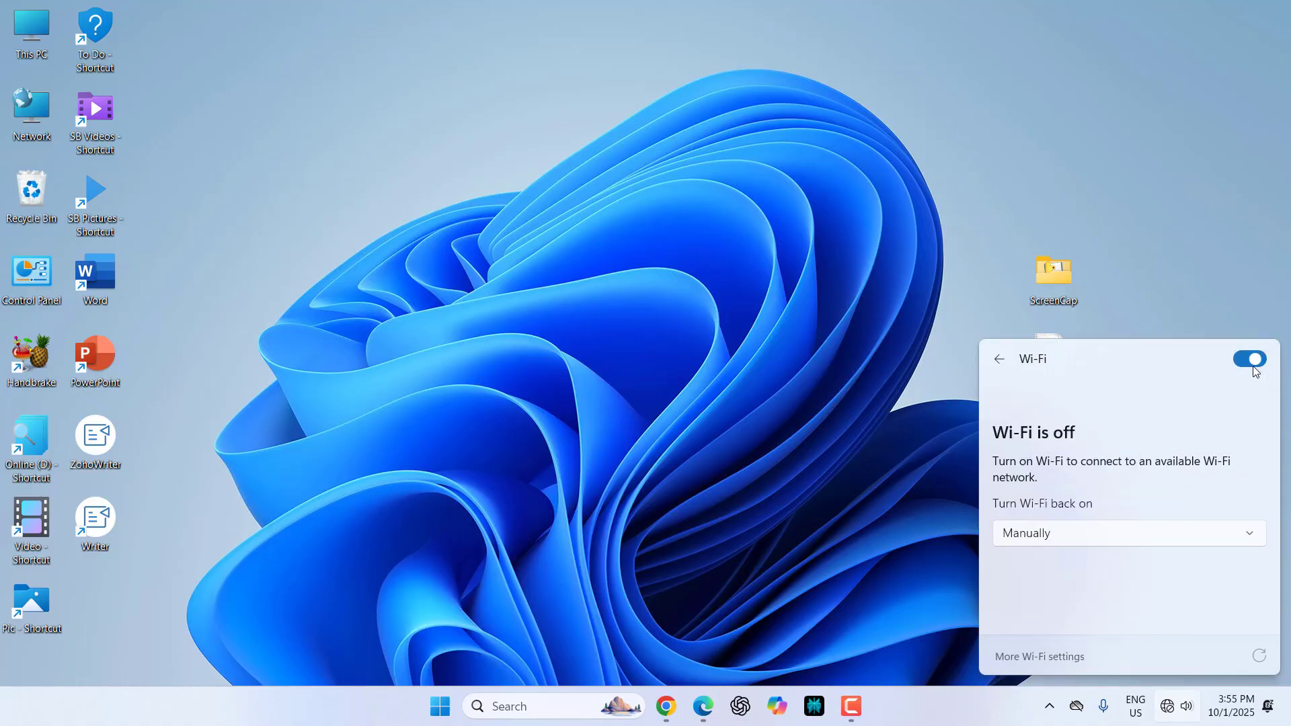
pyautogui.click(571, 492)
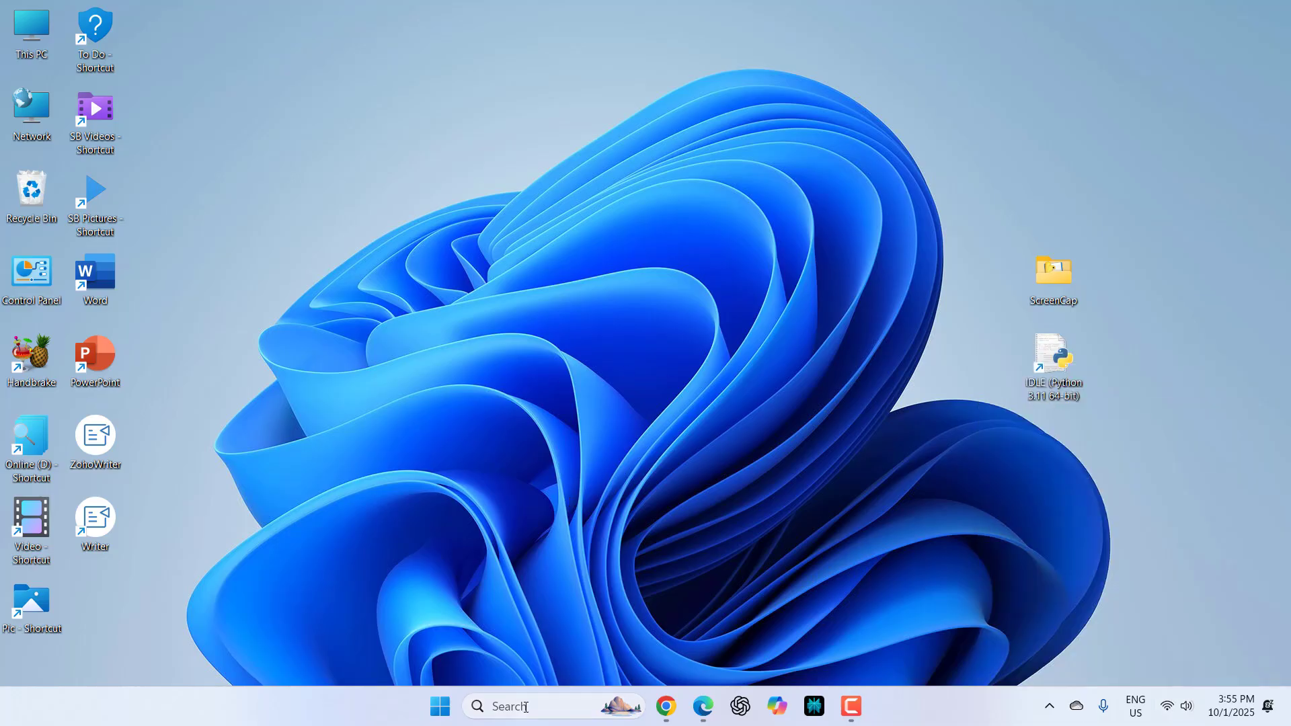
# Find the Zoho Show – Presentation Maker page in Microsoft Store, then minimize the Store
pyautogui.click(441, 707)
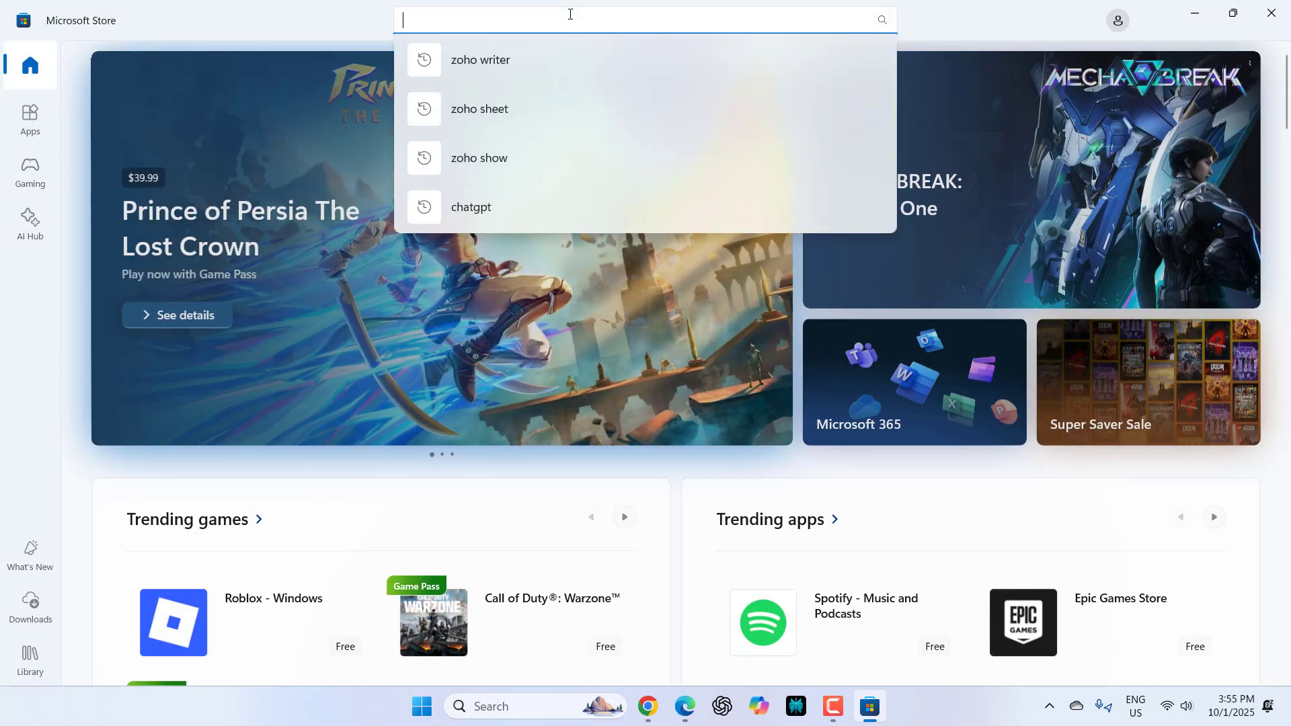
pyautogui.write('zoho show')
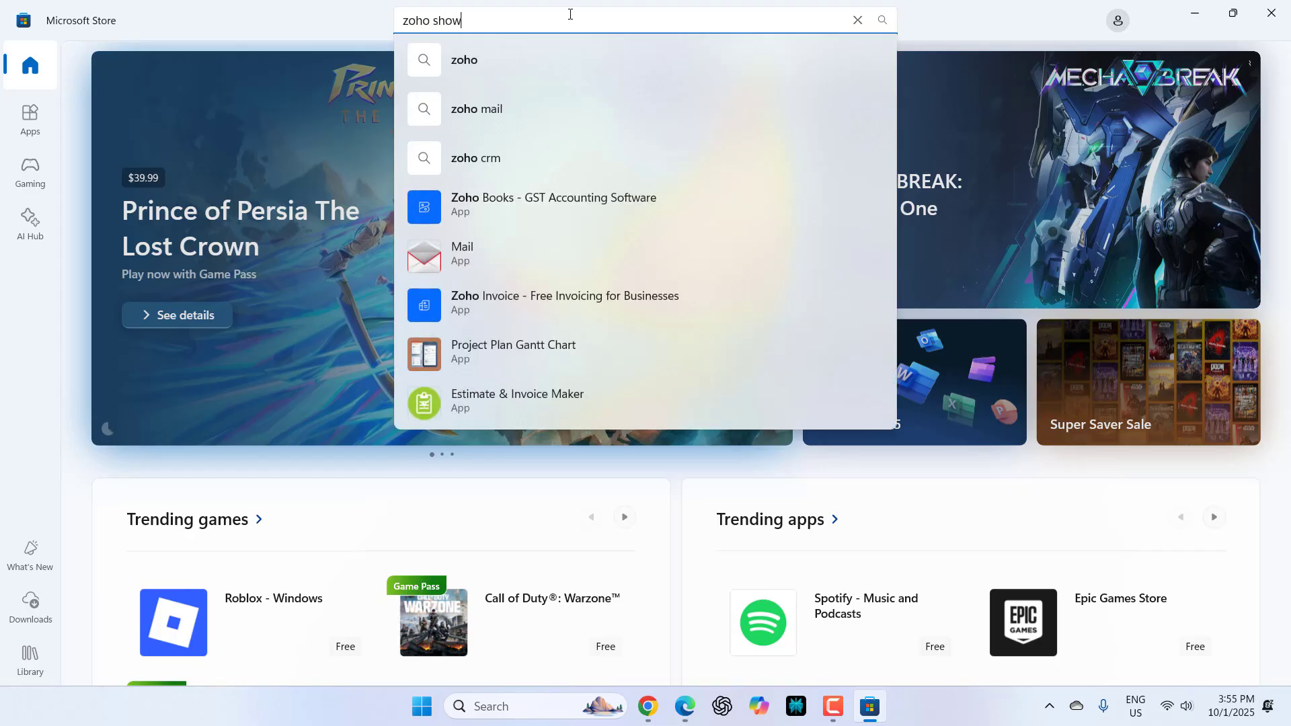
pyautogui.press('Return')
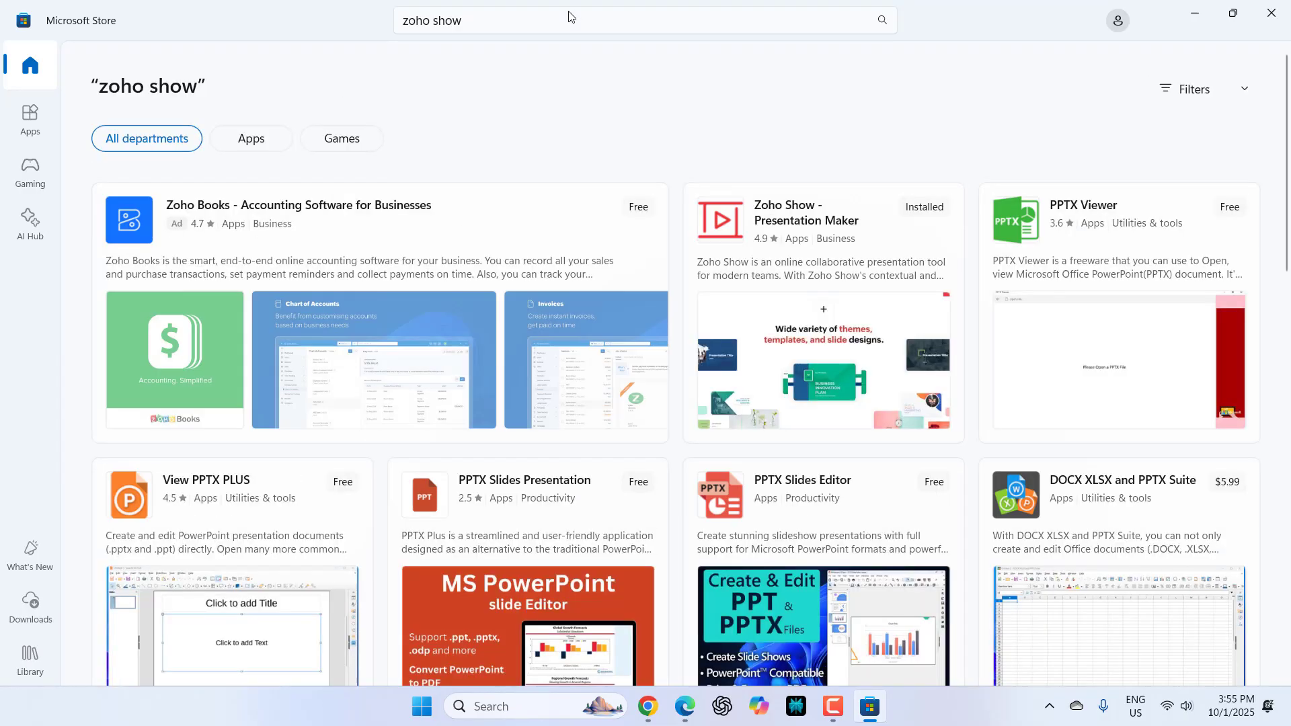
pyautogui.click(773, 219)
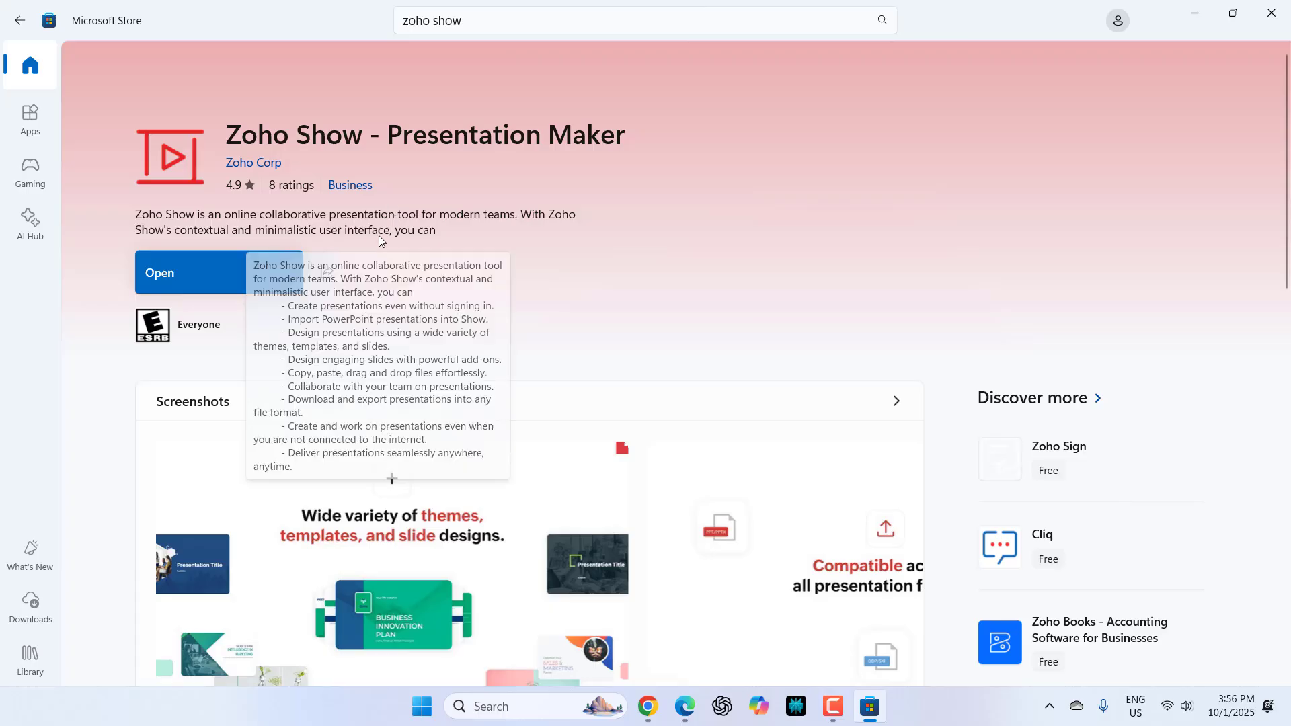
pyautogui.click(1194, 11)
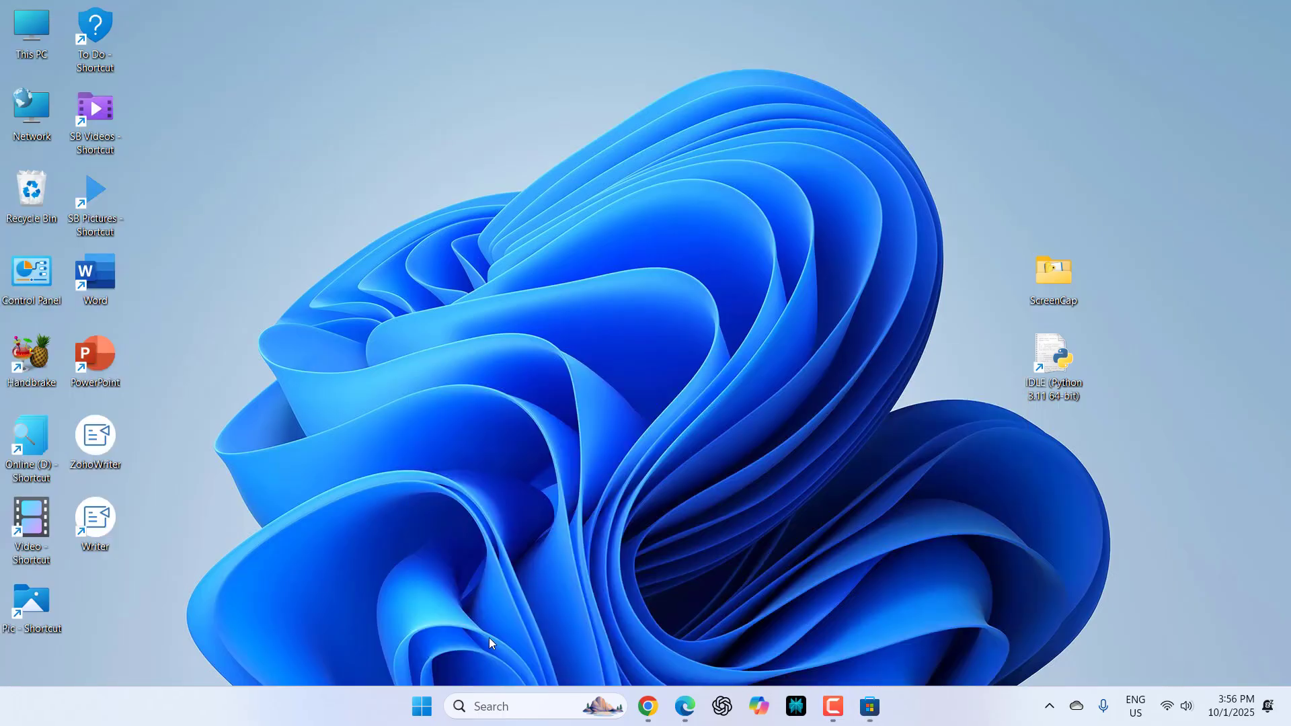
# Turn Wi-Fi off from Quick Settings to work offline
pyautogui.click(1176, 705)
pyautogui.click(1075, 442)
pyautogui.click(1249, 358)
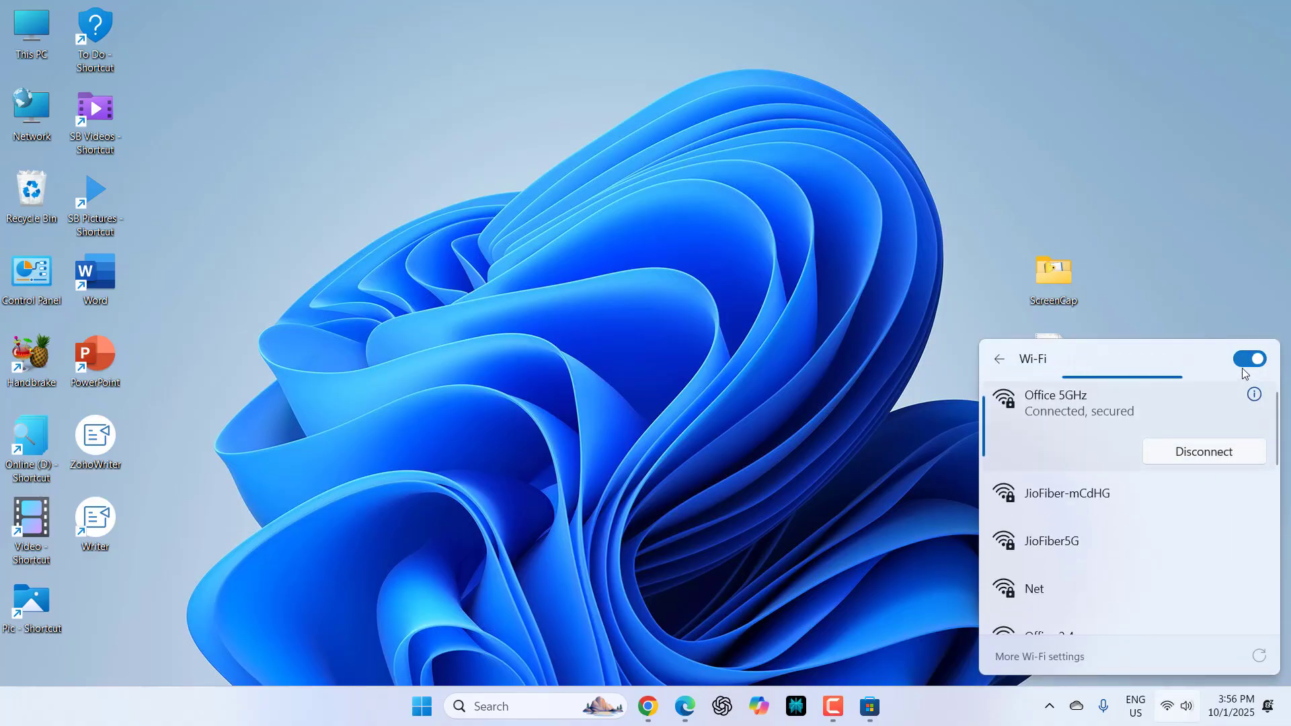
pyautogui.click(684, 343)
# Search Windows for 'zoho show' to bring up the Zoho Show app
pyautogui.press('super+s')
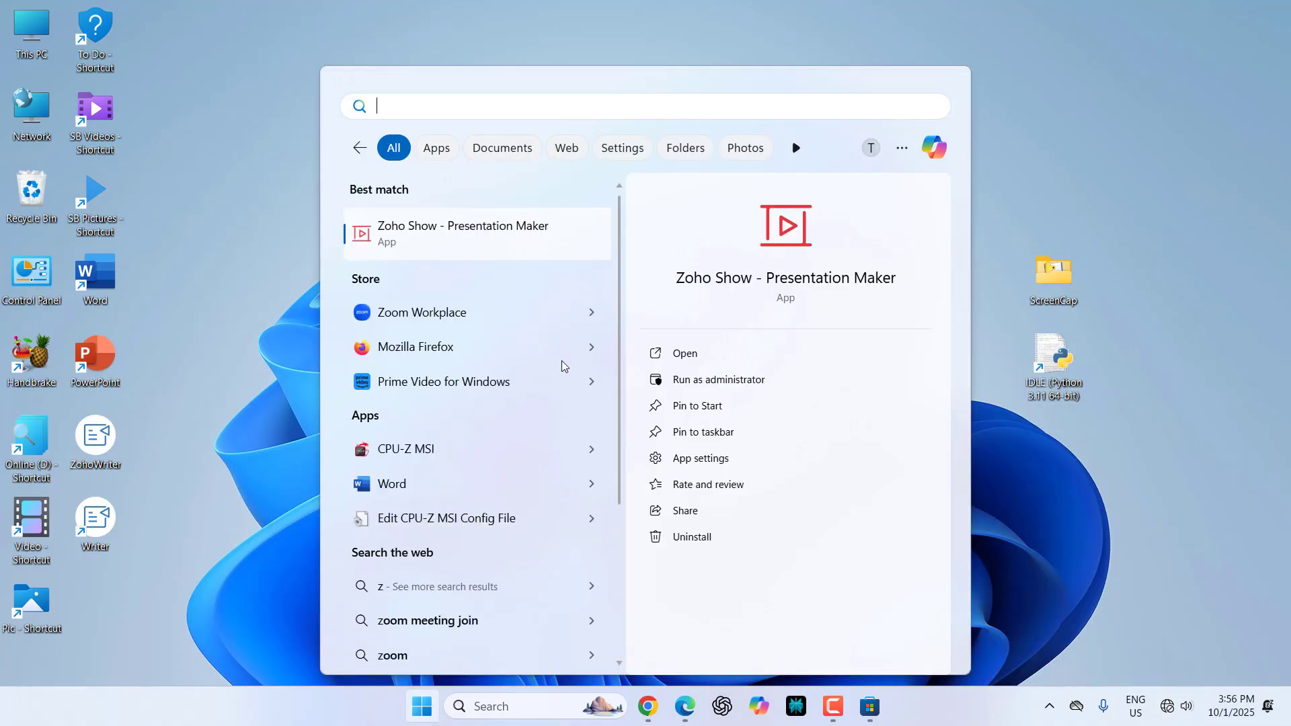
pyautogui.write('zho')
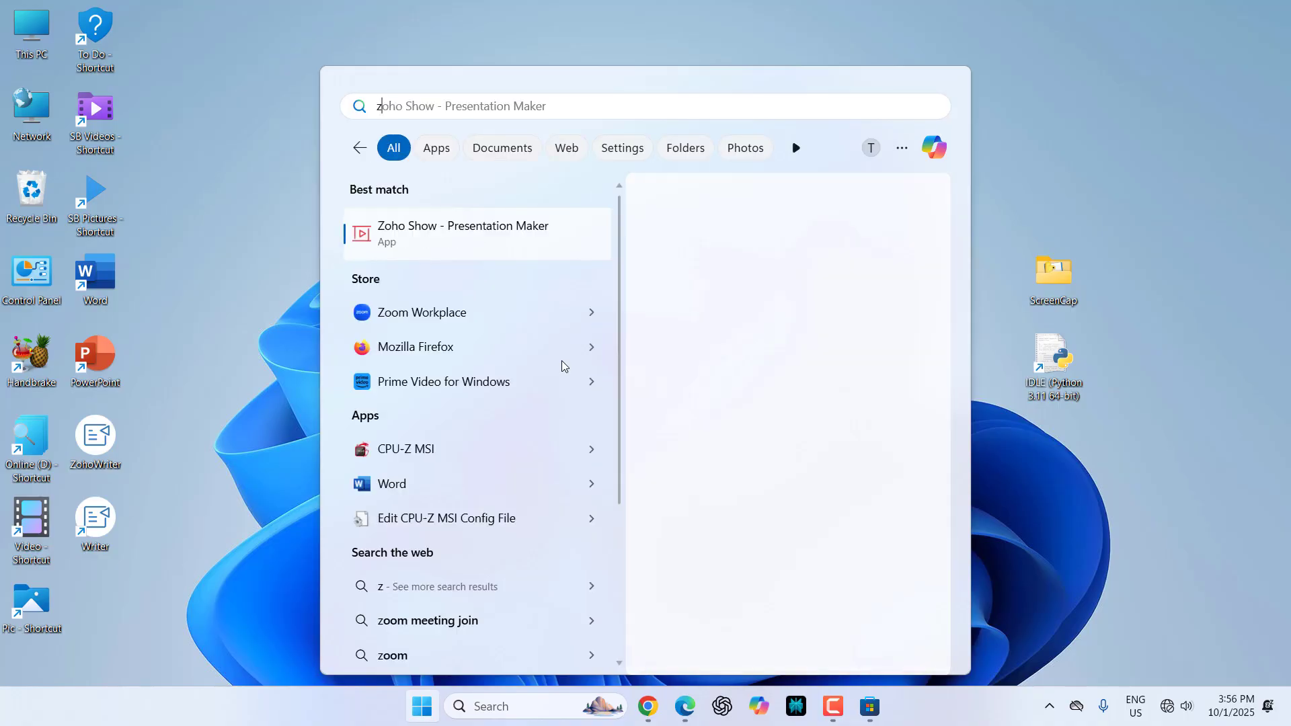
pyautogui.press('BackSpace')
pyautogui.press('BackSpace')
pyautogui.write('o')
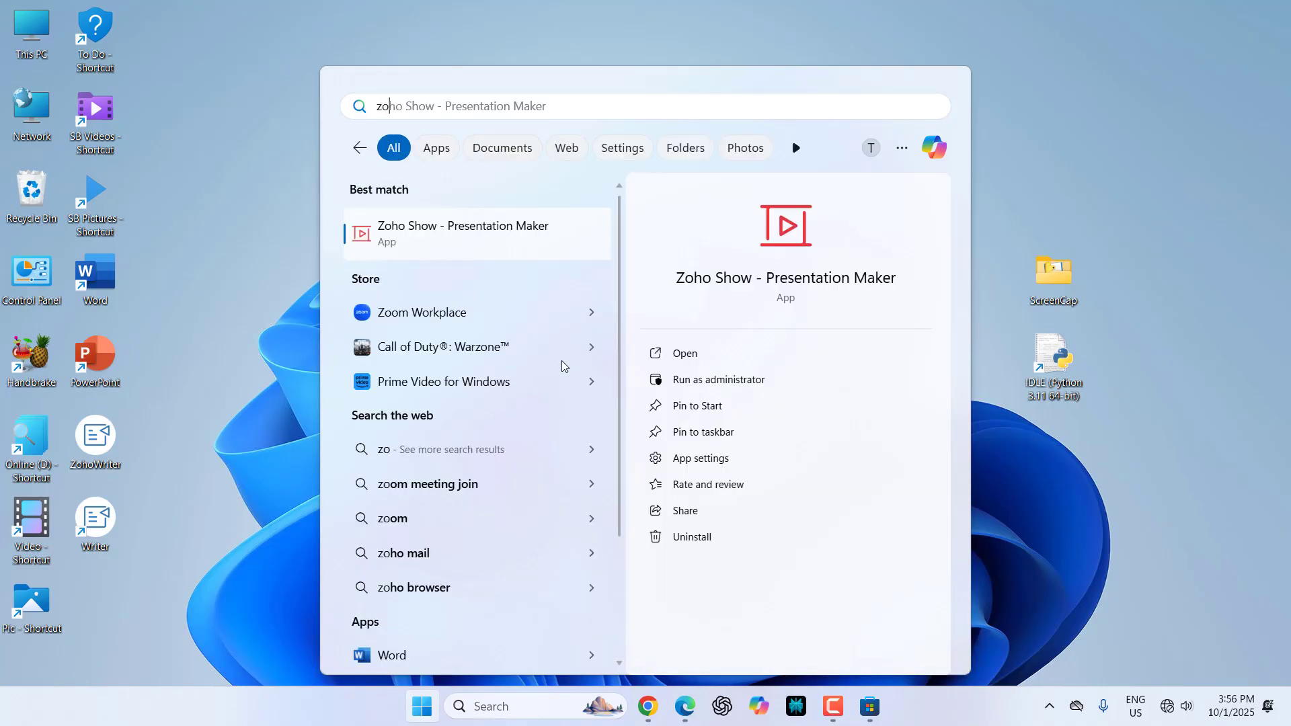
pyautogui.write('ho show')
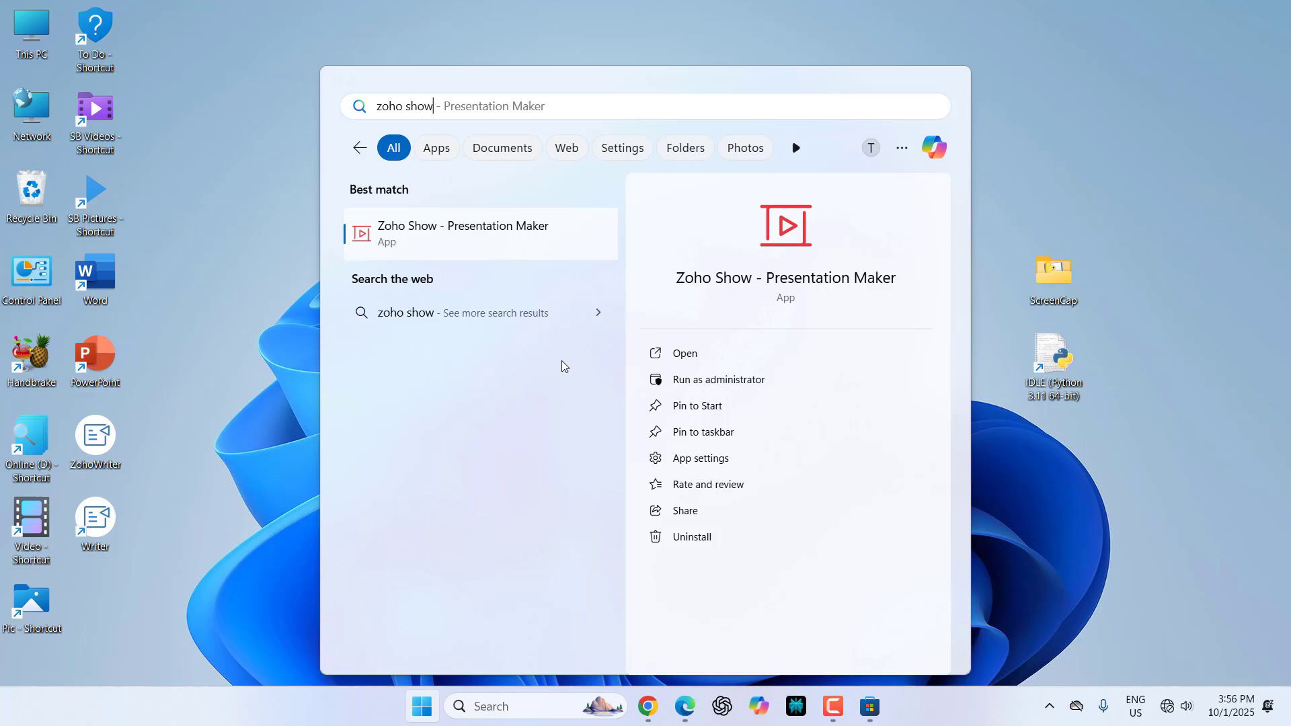
# Launch Zoho Show offline and bring up the slide's context actions
pyautogui.click(519, 230)
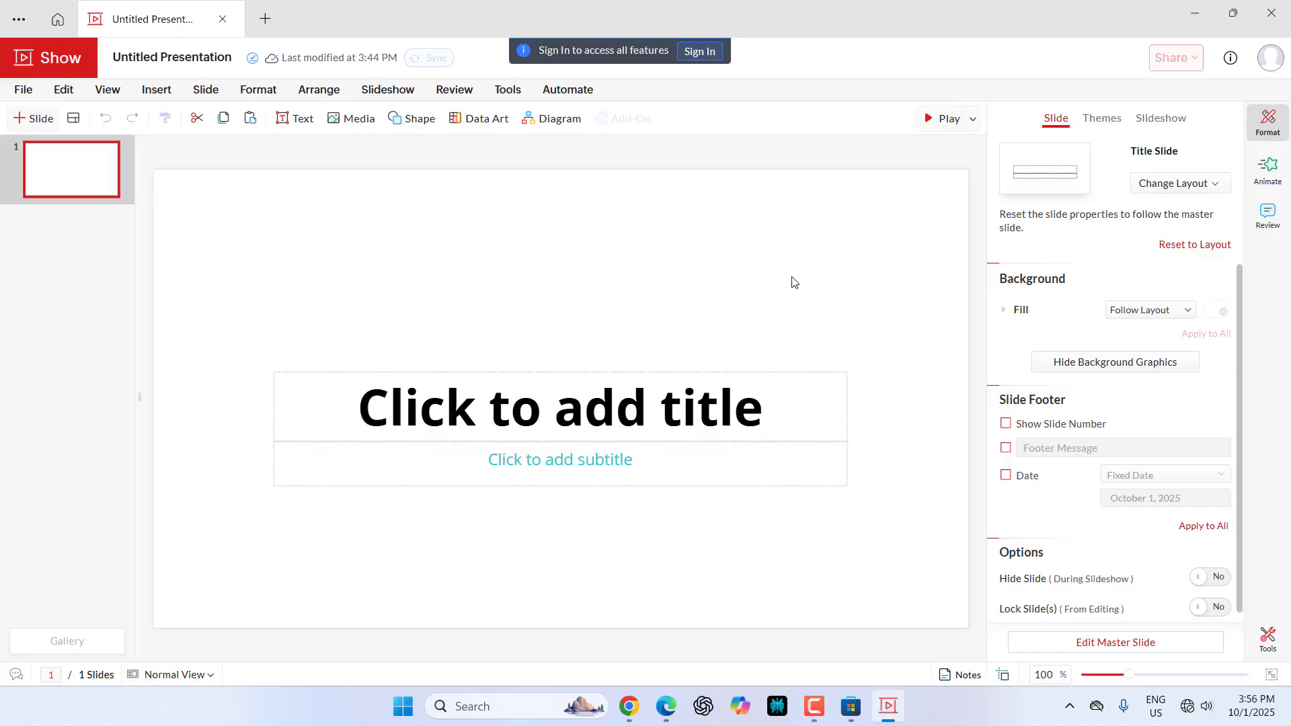
pyautogui.rightClick(485, 298)
pyautogui.moveTo(555, 385)
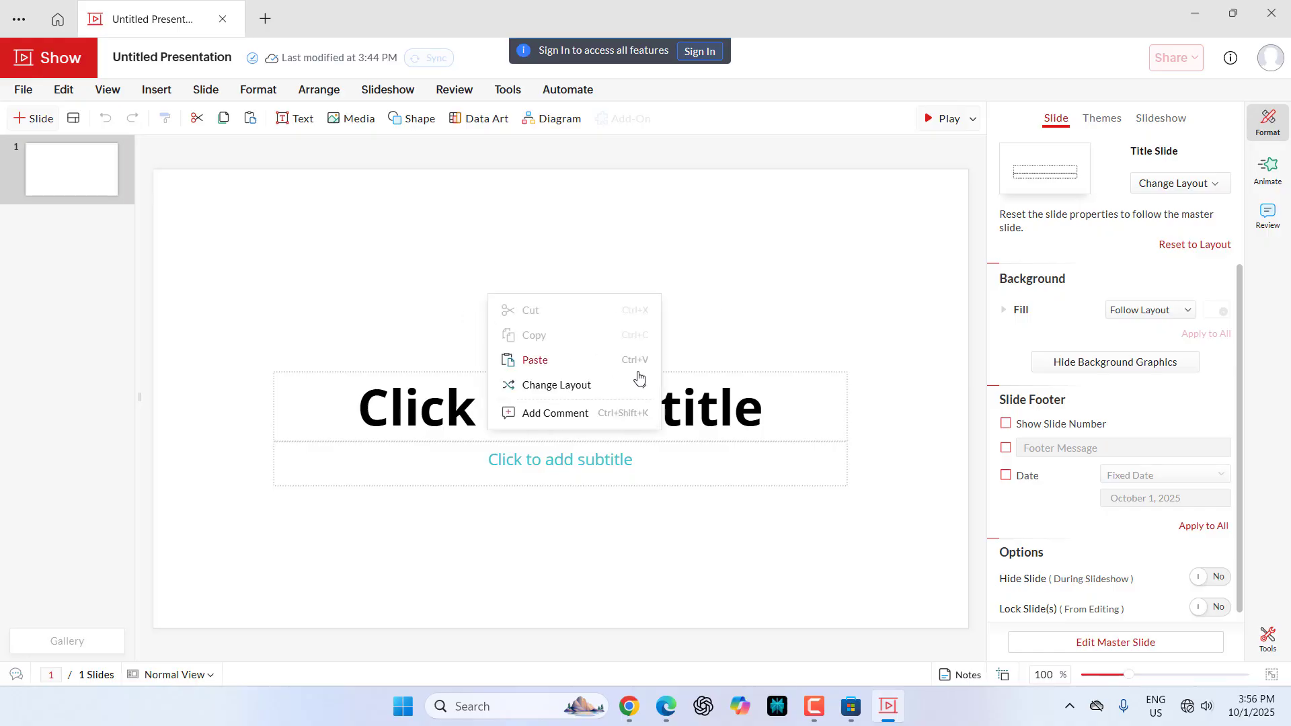
pyautogui.click(417, 303)
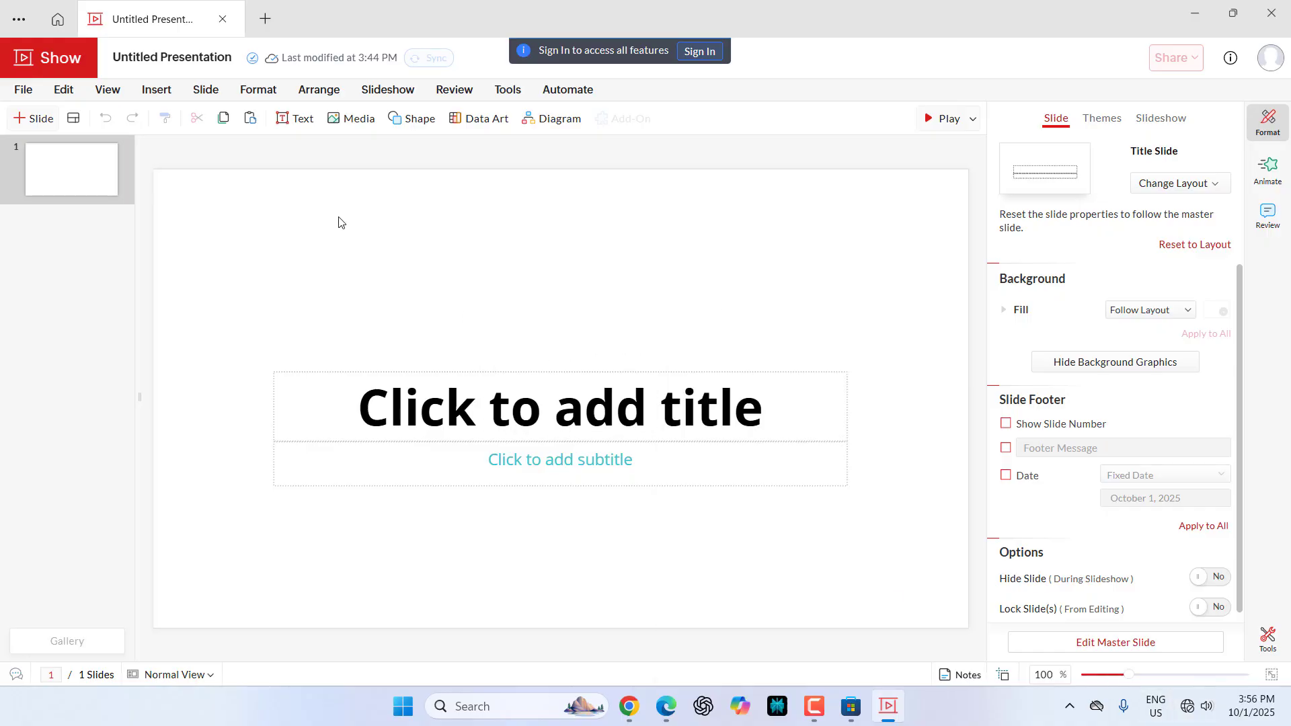
pyautogui.rightClick(340, 219)
# Give the slide a three-line title: 'sfasfasdfasd', 'lsadjf lsajfasd', 'f;'
pyautogui.click(363, 400)
pyautogui.write('sfasfasd')
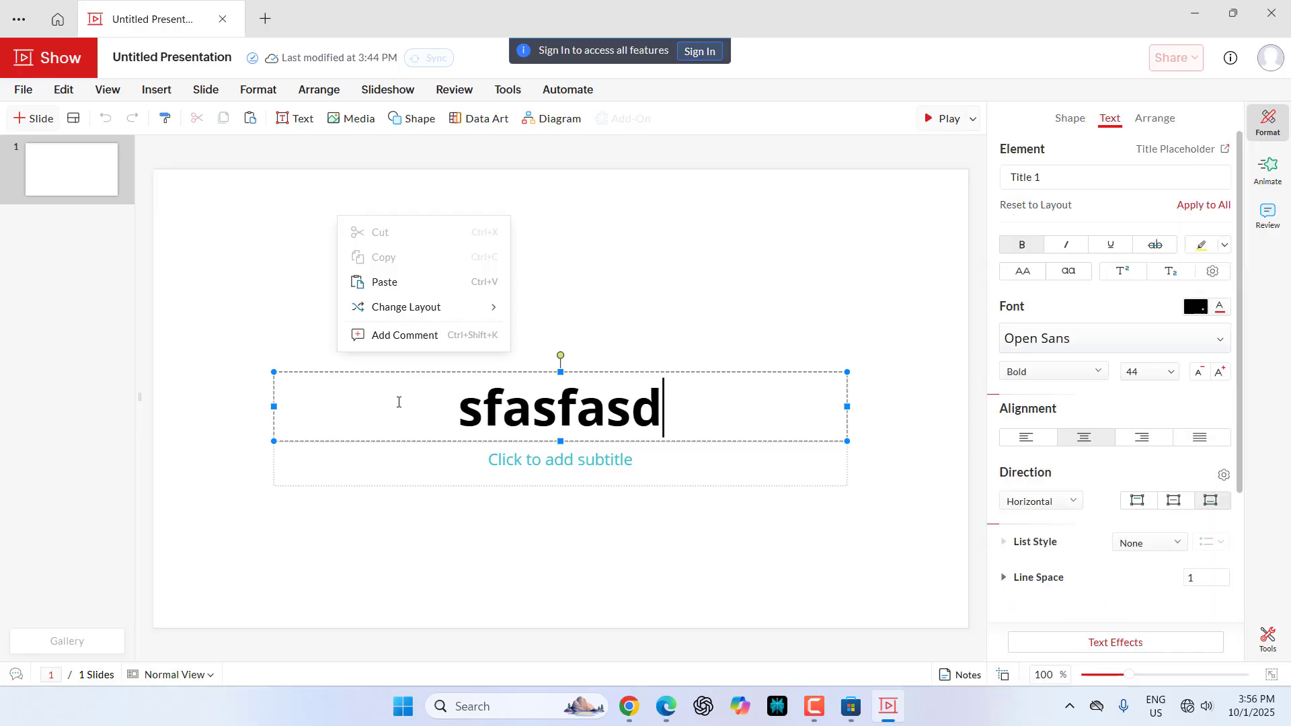
pyautogui.write('fasd')
pyautogui.press('Return')
pyautogui.write('lsadjf lsajfasd')
pyautogui.press('Return')
pyautogui.write('f;')
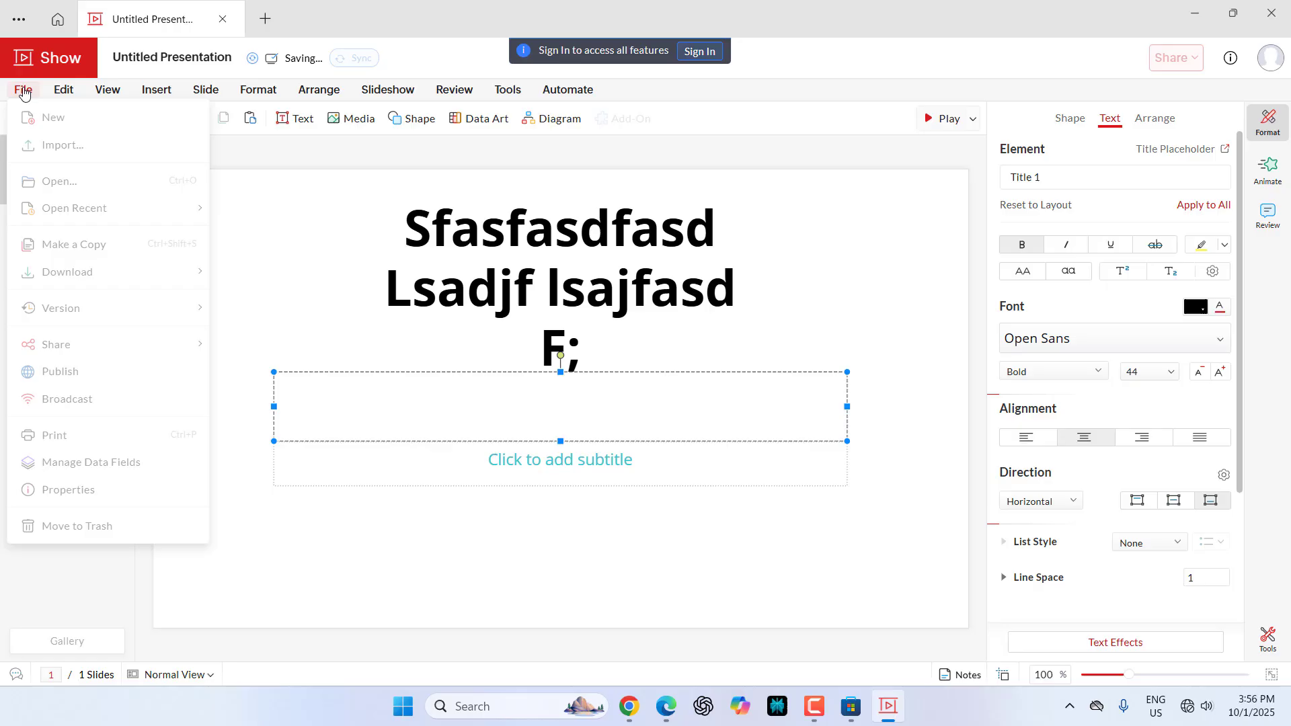
pyautogui.click(612, 229)
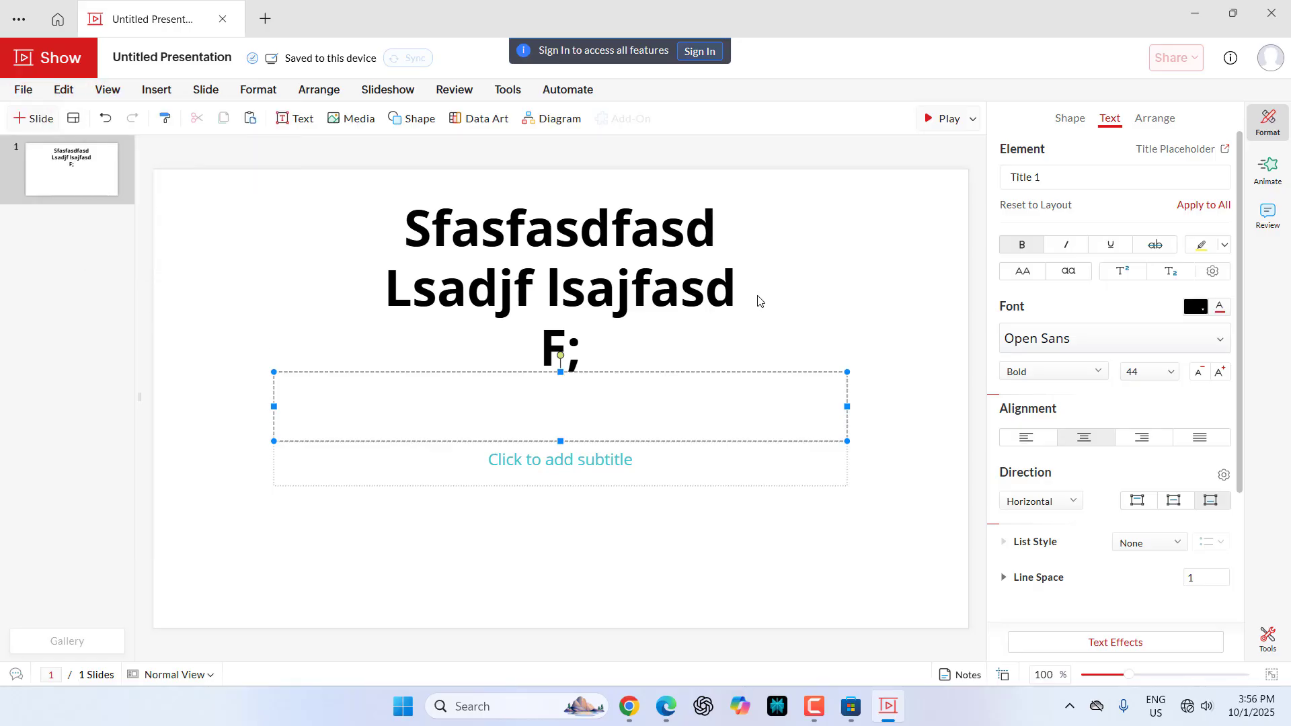
pyautogui.click(827, 307)
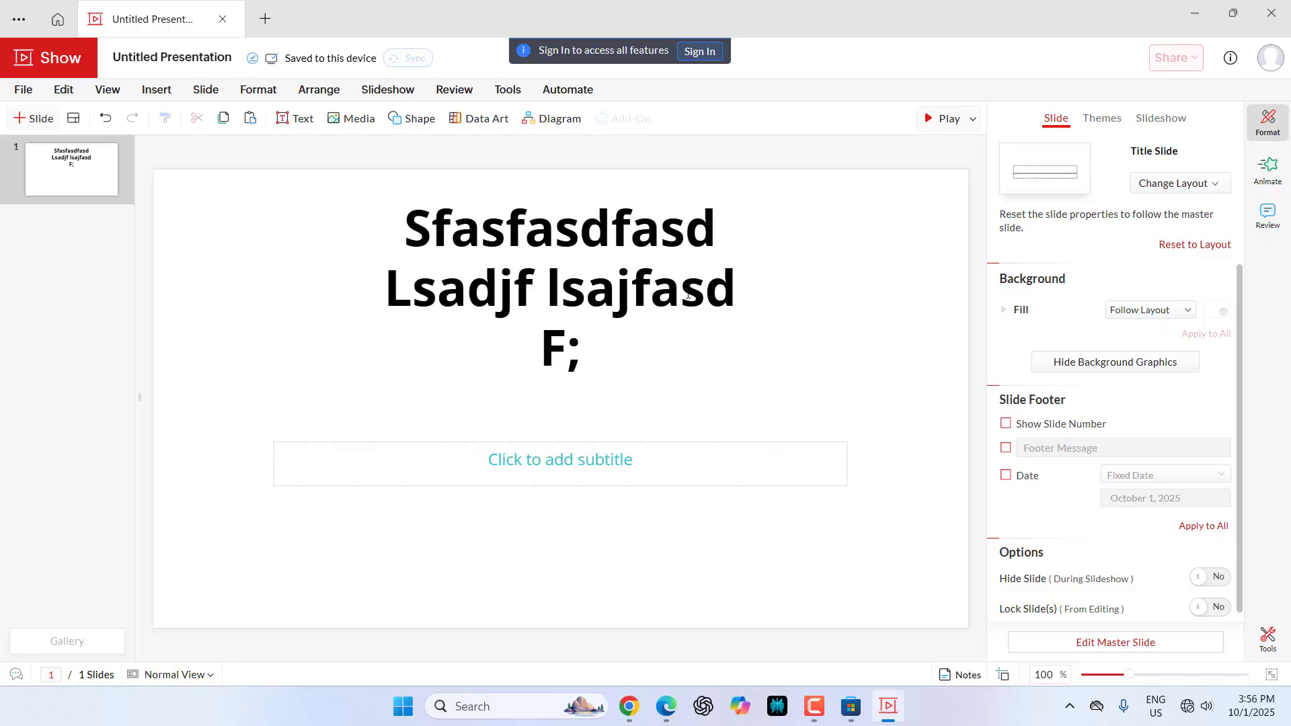
# Play the slideshow from slide 1, exit it, and quit Zoho Show
pyautogui.click(921, 120)
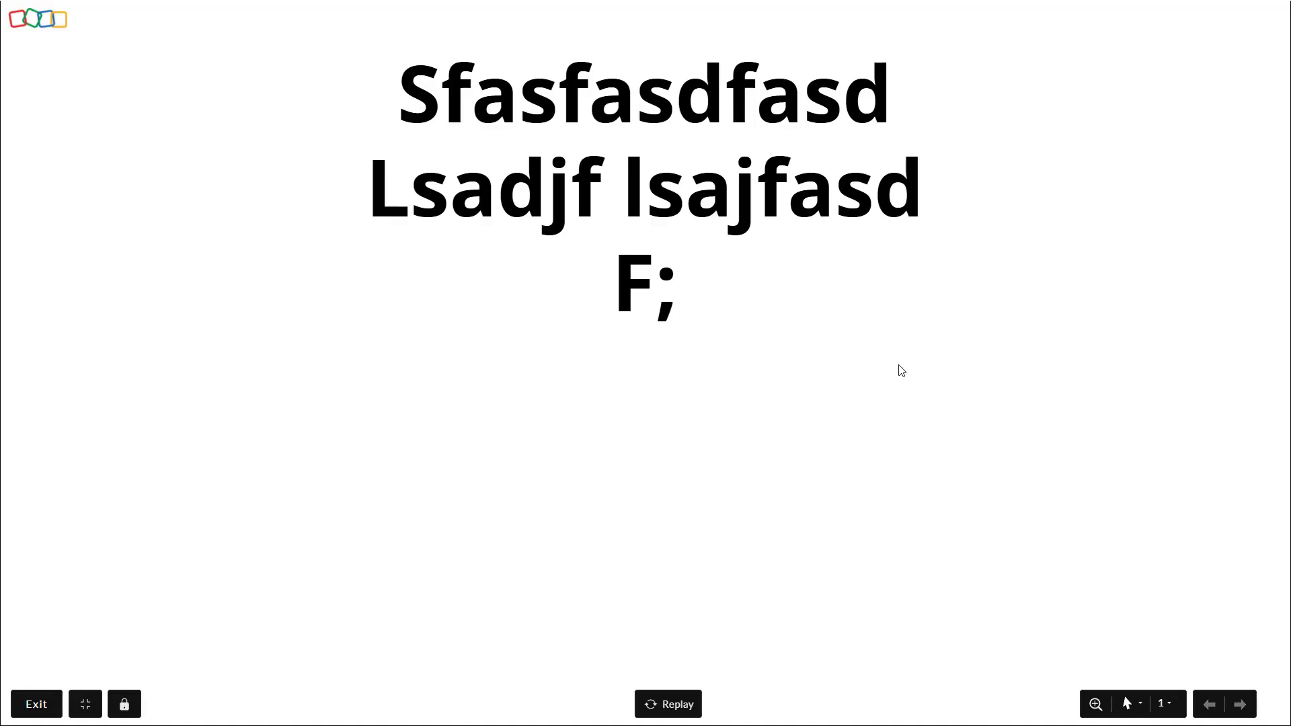
pyautogui.press('Escape')
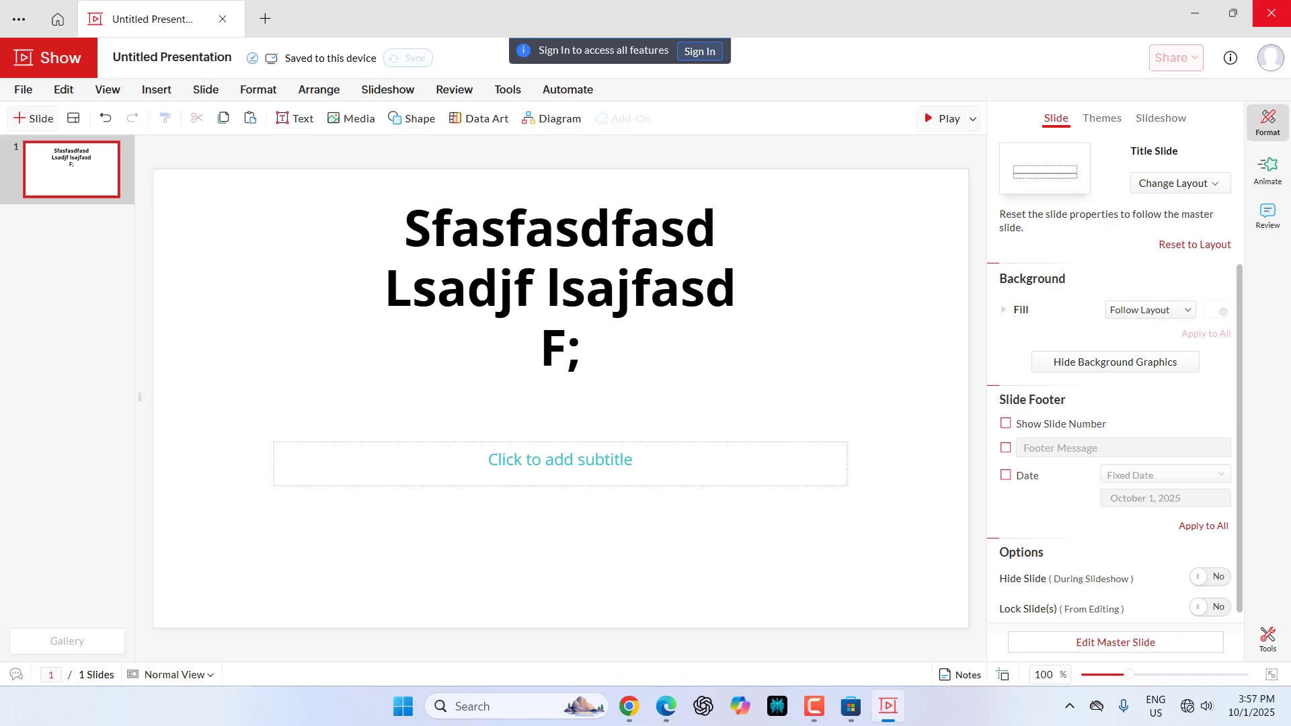
pyautogui.click(1271, 13)
pyautogui.click(700, 452)
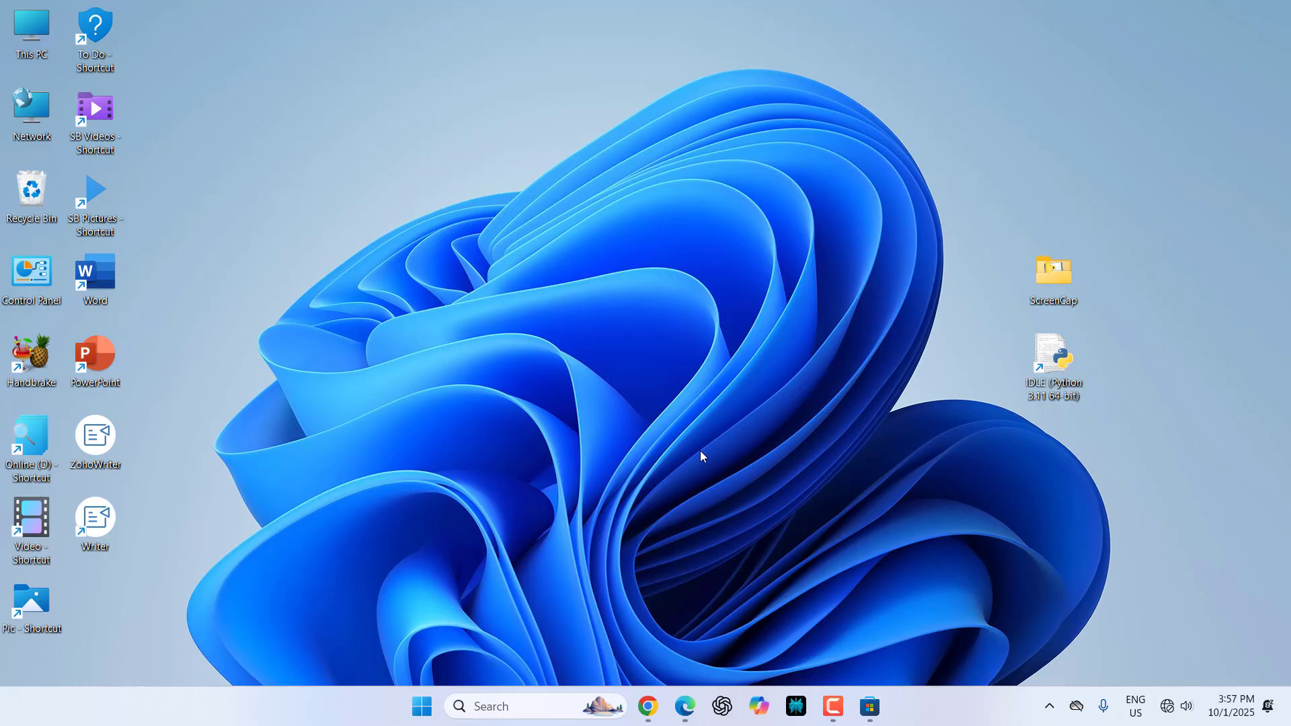
# Open the Zoho Sheet product page in Edge and access Zoho Sheet in a new tab
pyautogui.click(685, 695)
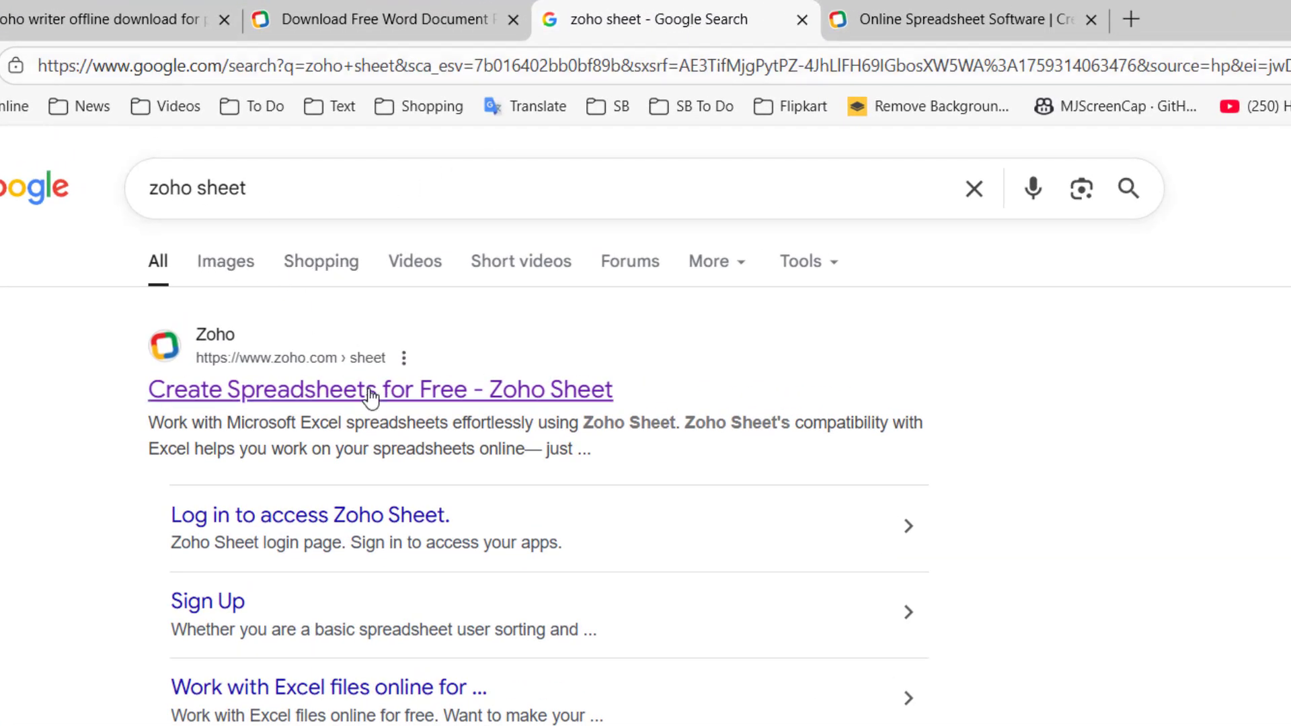
pyautogui.click(914, 22)
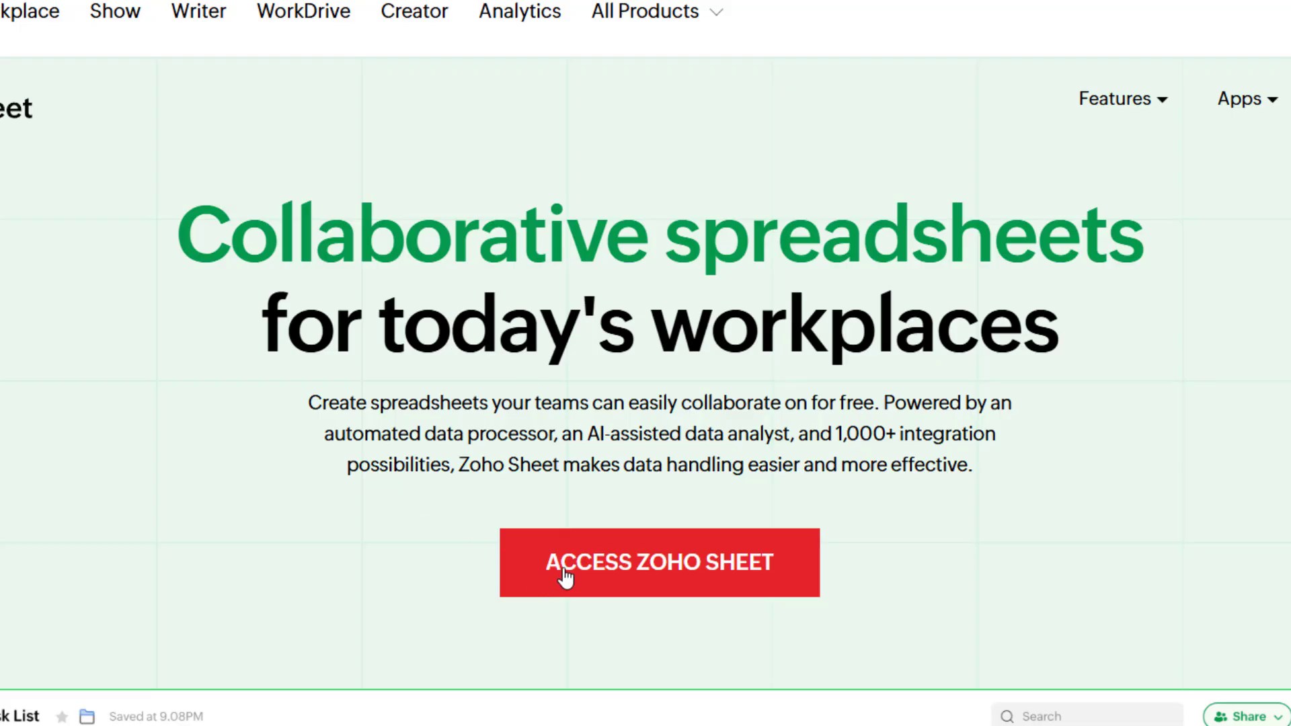
pyautogui.click(584, 582)
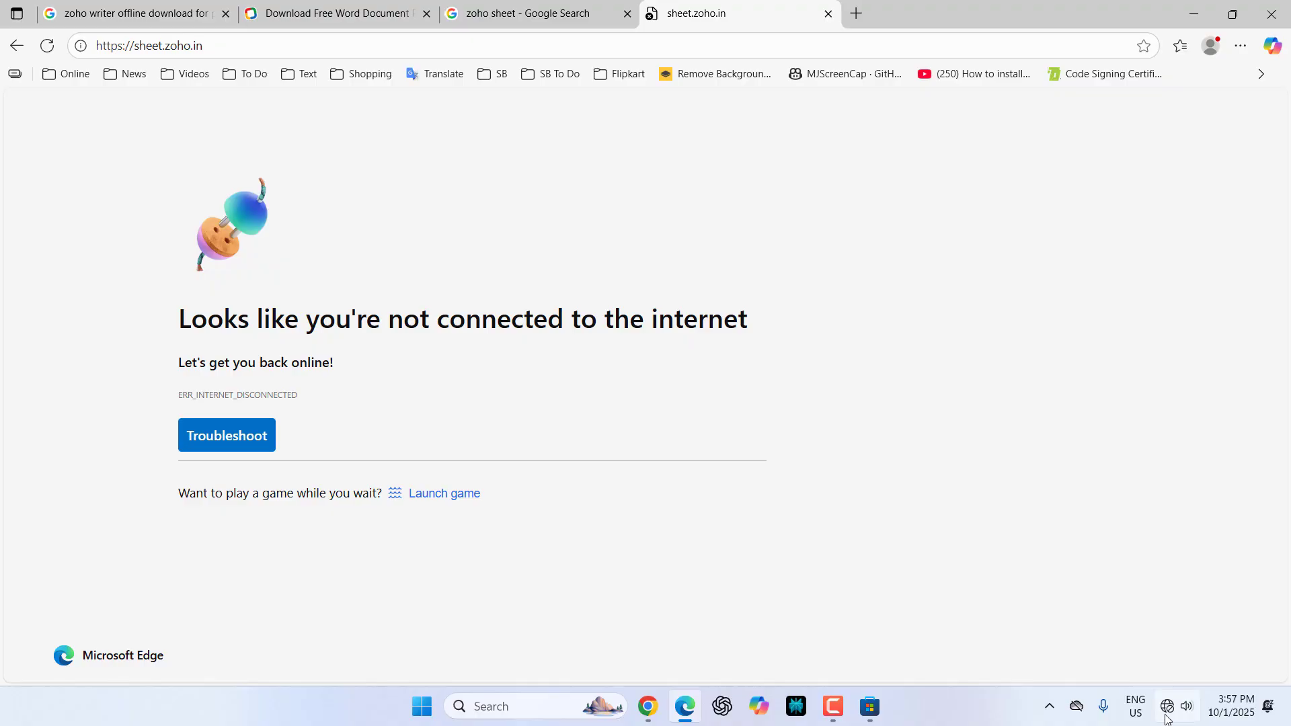
# Turn Wi-Fi on and refresh the page to load My Spreadsheets
pyautogui.click(1166, 708)
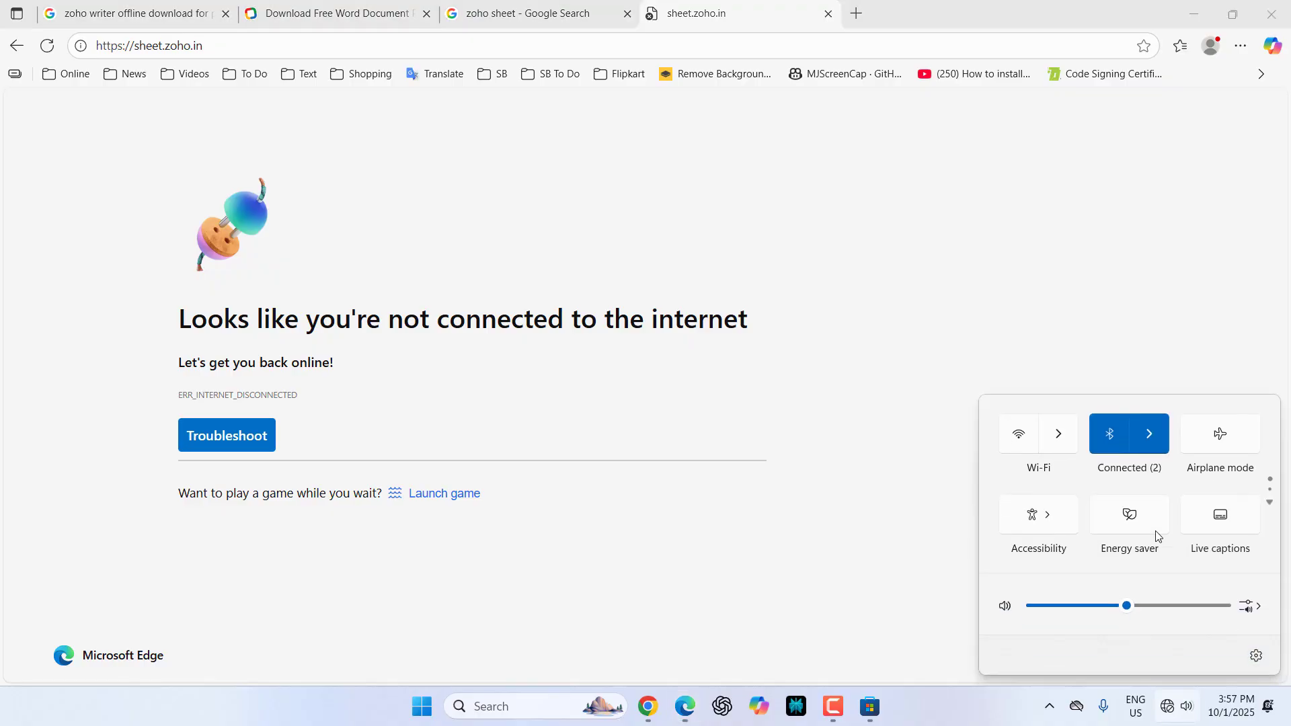
pyautogui.click(1066, 447)
pyautogui.click(1265, 361)
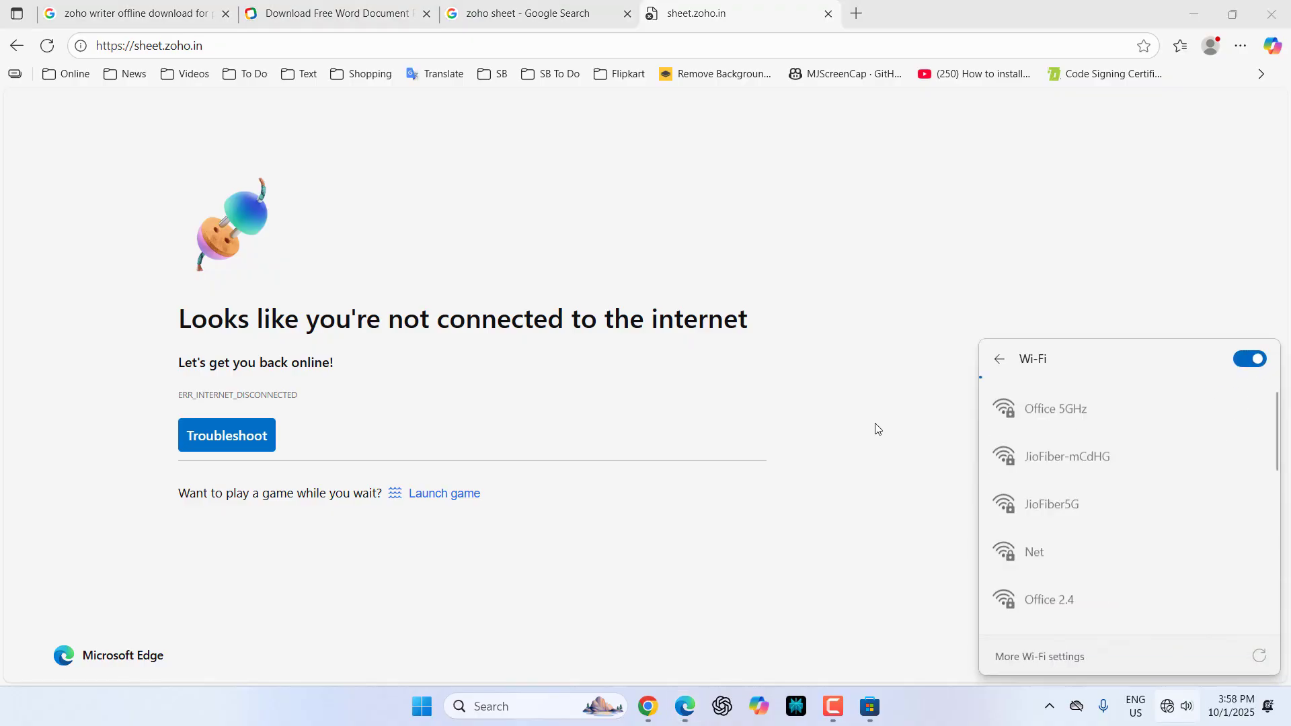
pyautogui.rightClick(72, 204)
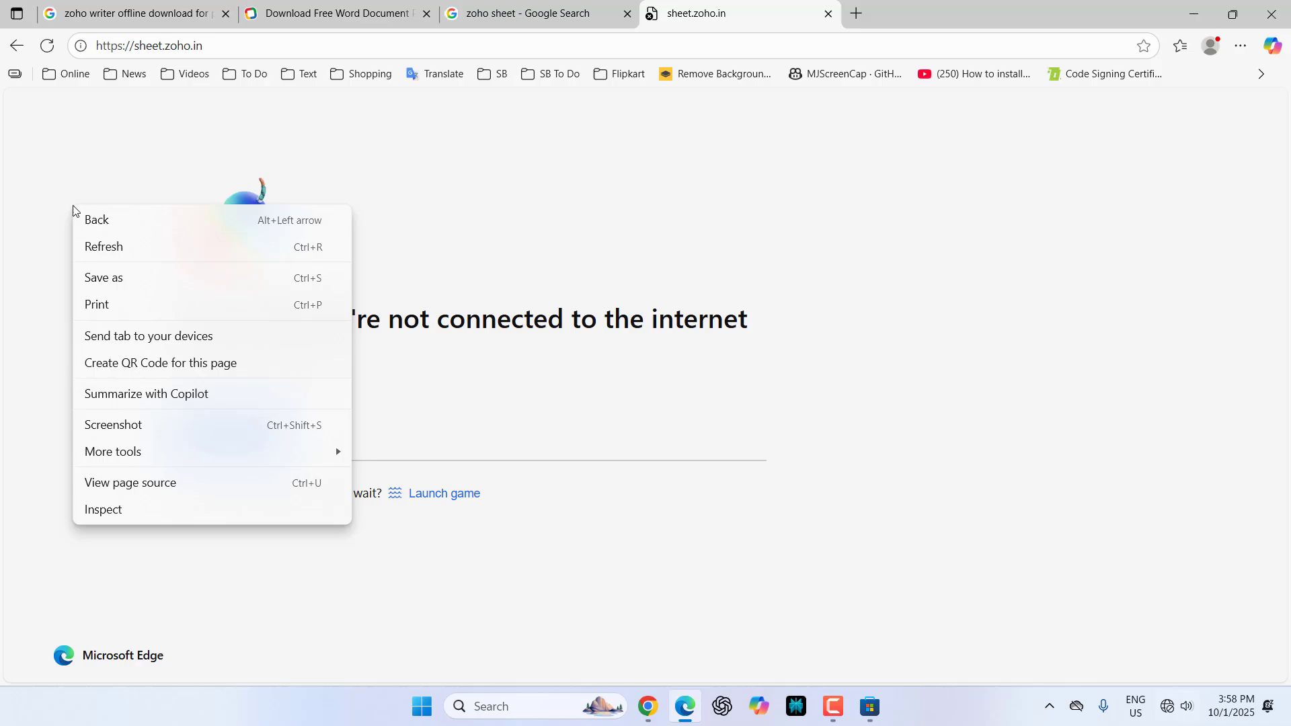
pyautogui.click(89, 246)
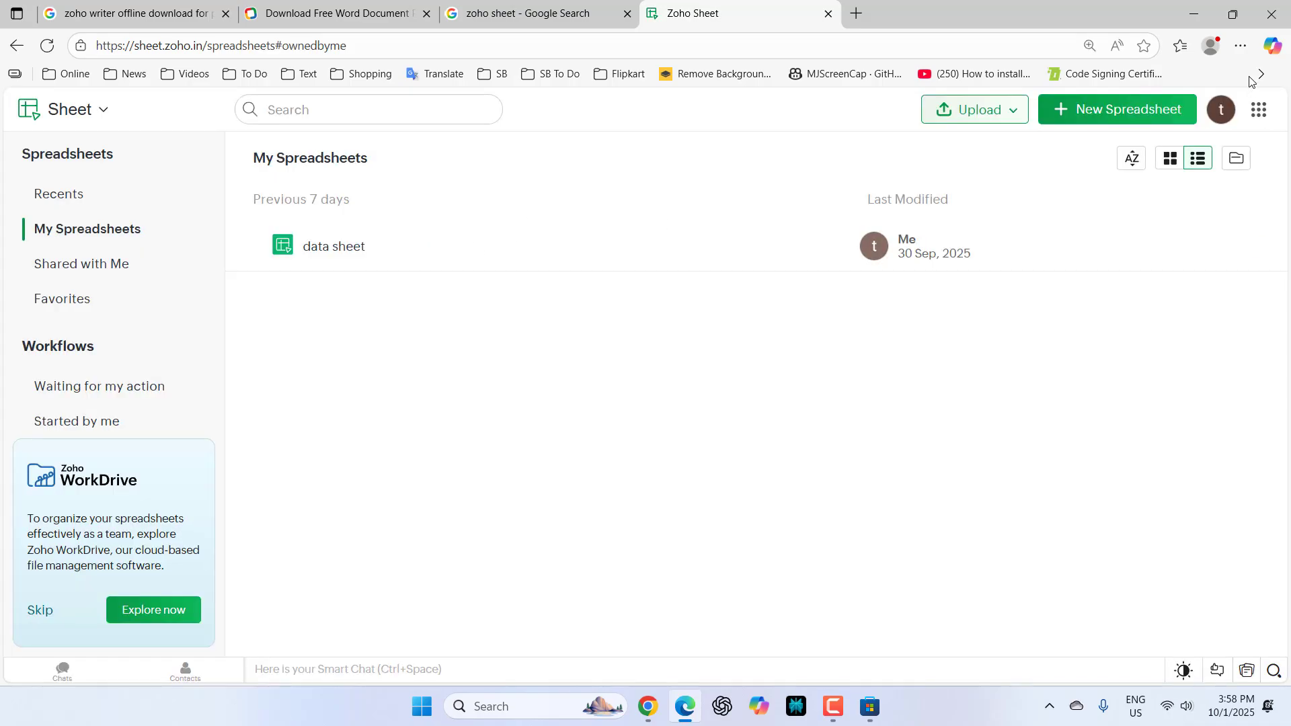
# Install Zoho Sheet as an Edge app and allow pinning it to the taskbar and Start
pyautogui.click(1241, 47)
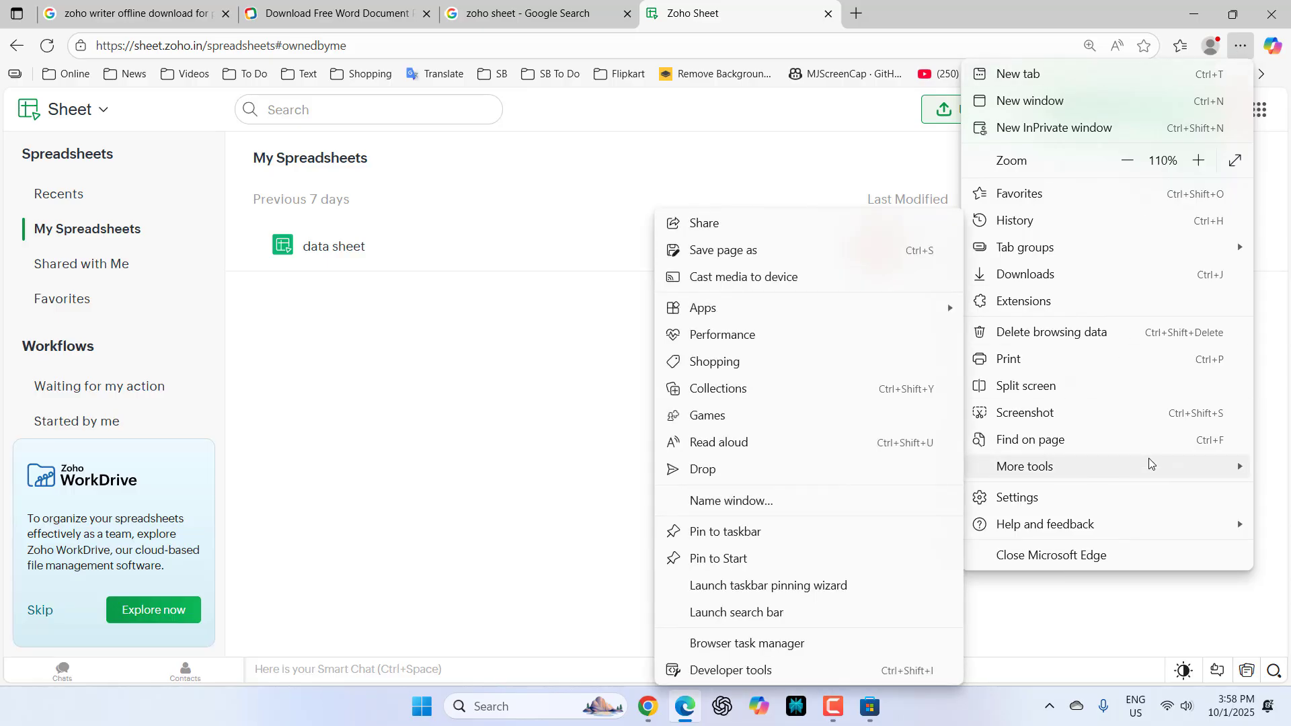
pyautogui.moveTo(806, 308)
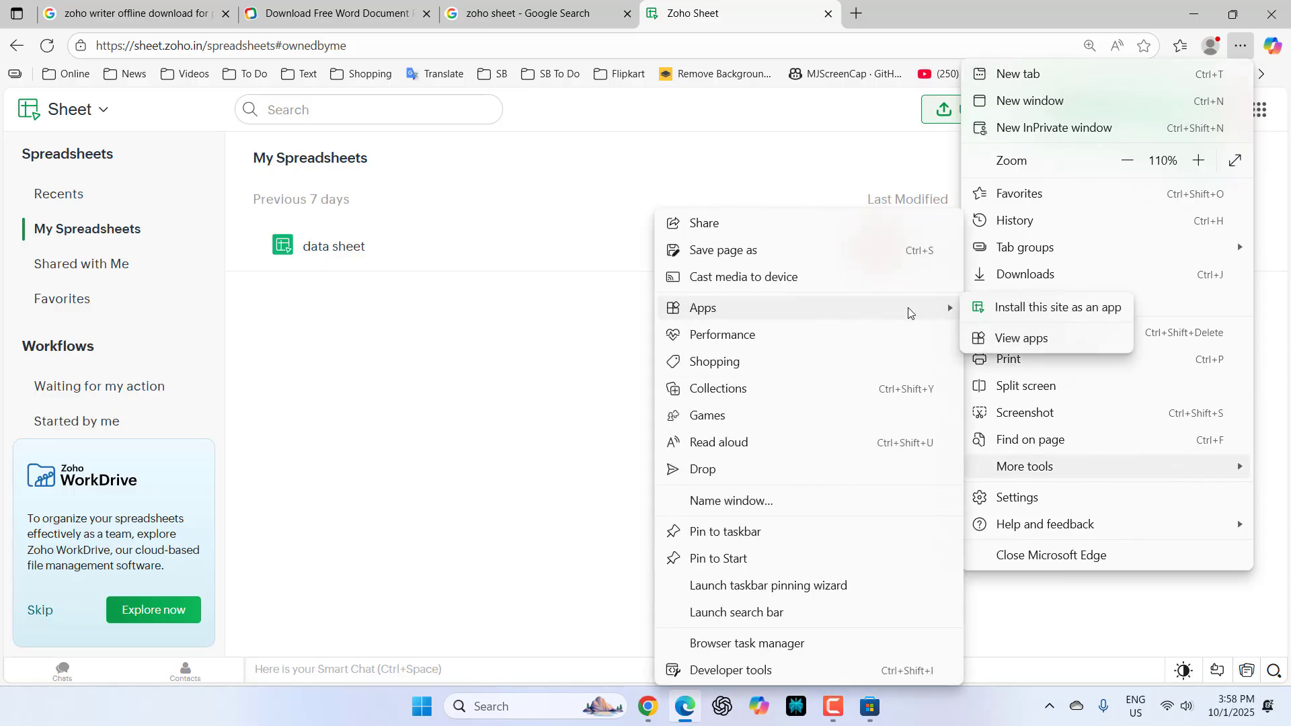
pyautogui.click(1033, 314)
pyautogui.click(706, 193)
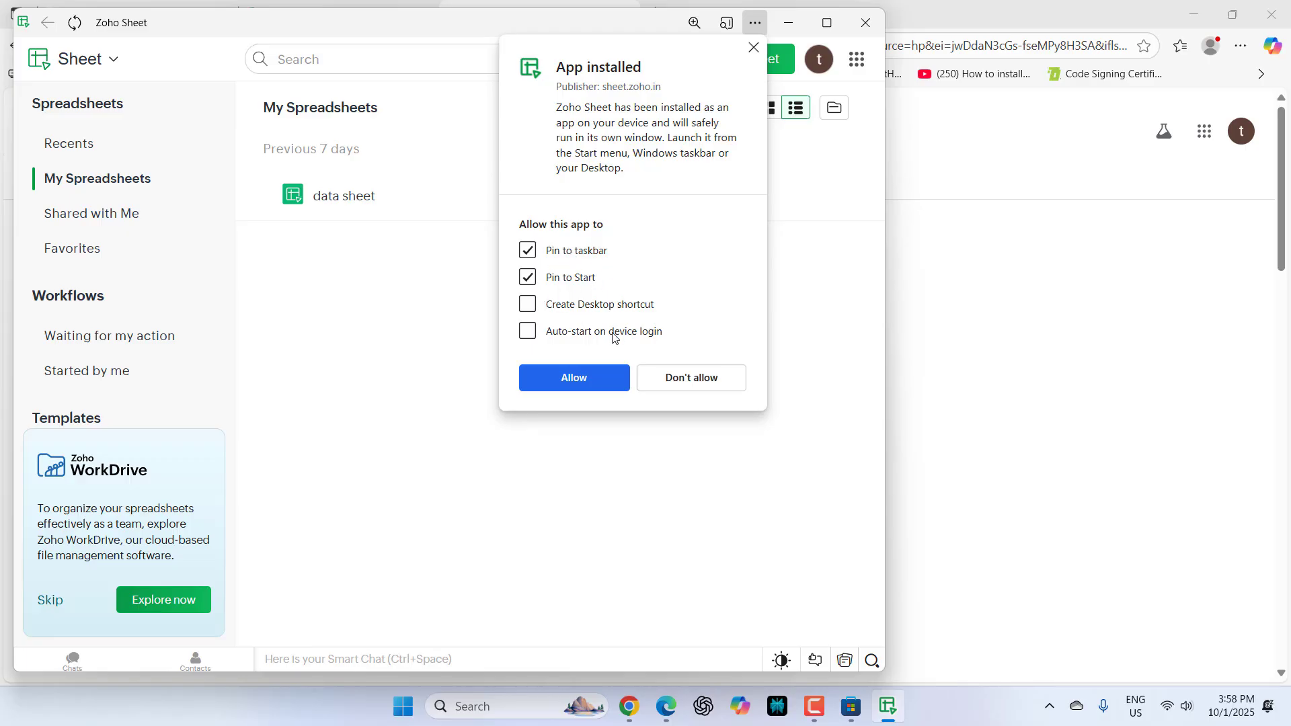
pyautogui.click(602, 376)
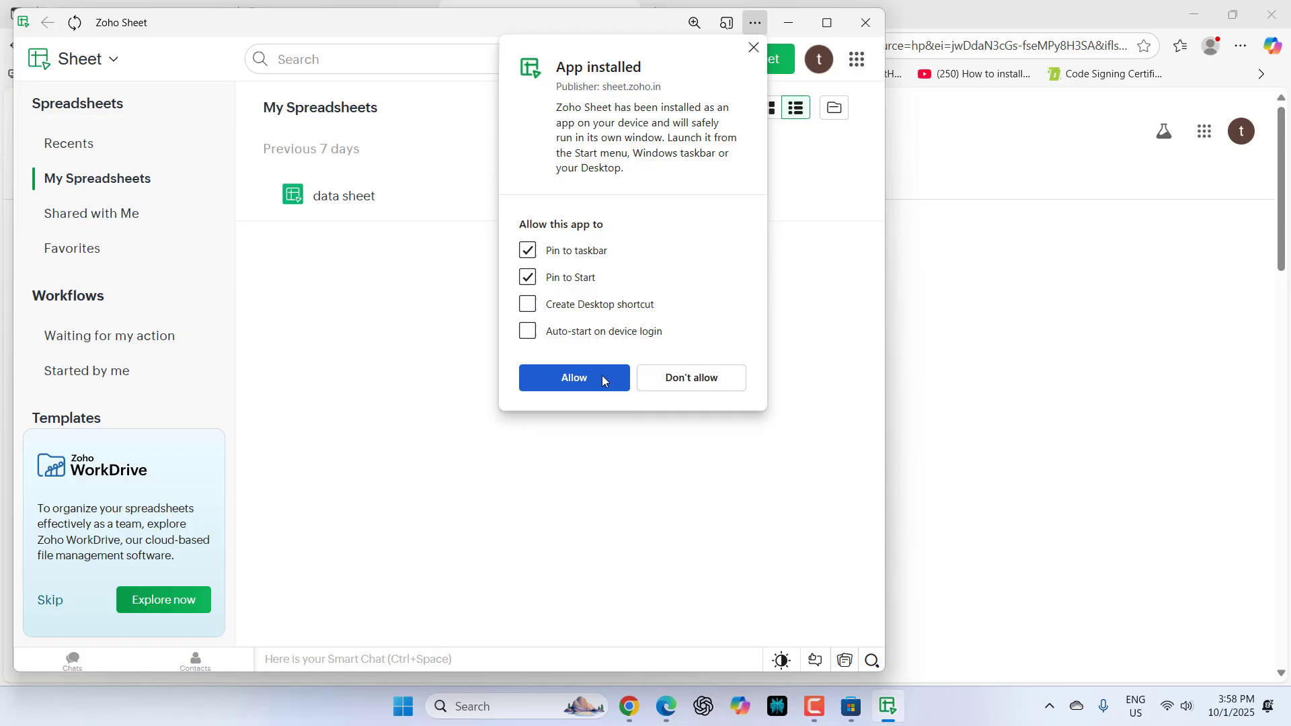
# Close the app and browser windows, dismiss the pin prompt, and relaunch Zoho Sheet from Start
pyautogui.click(866, 22)
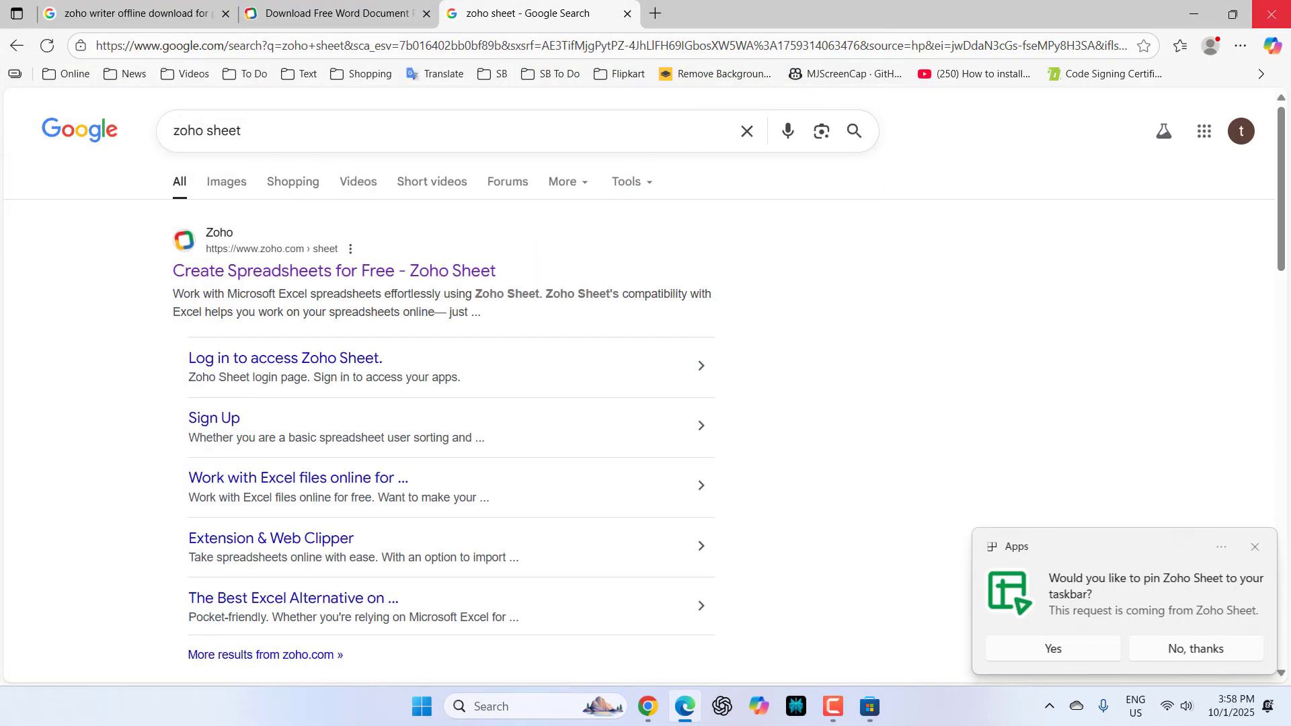
pyautogui.click(1269, 13)
pyautogui.click(1254, 550)
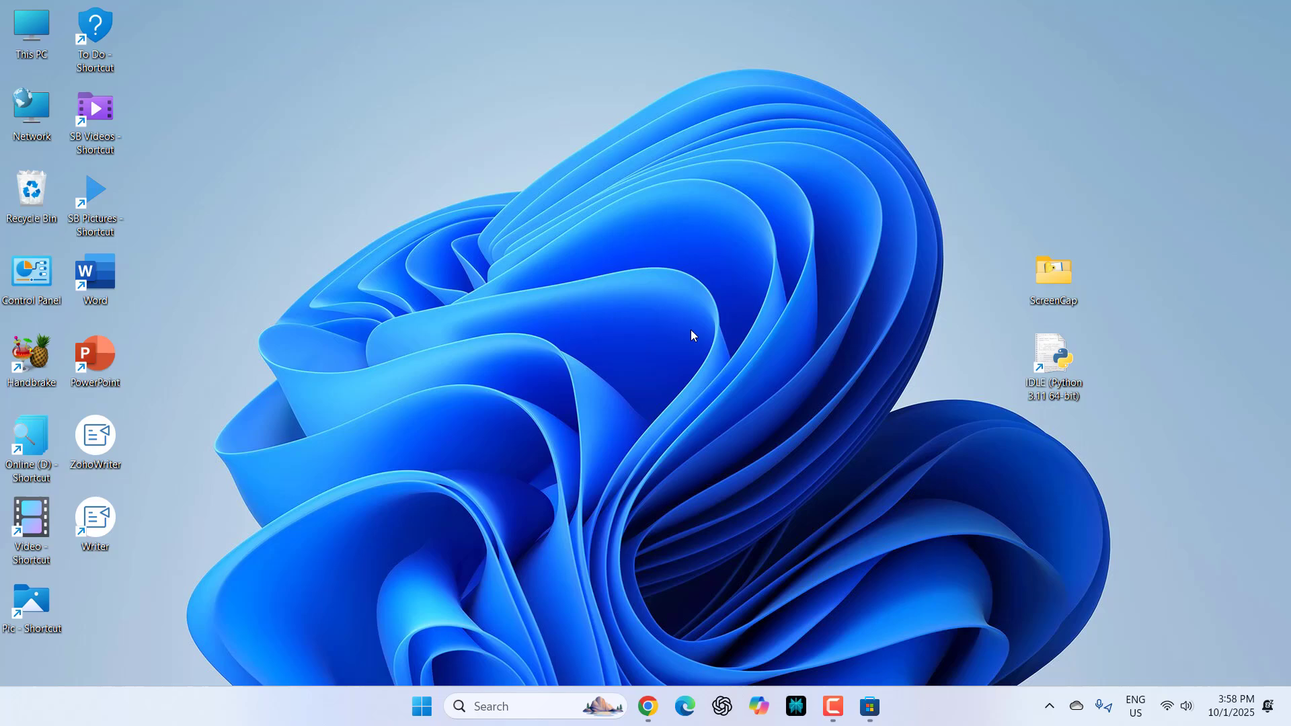
pyautogui.press('super')
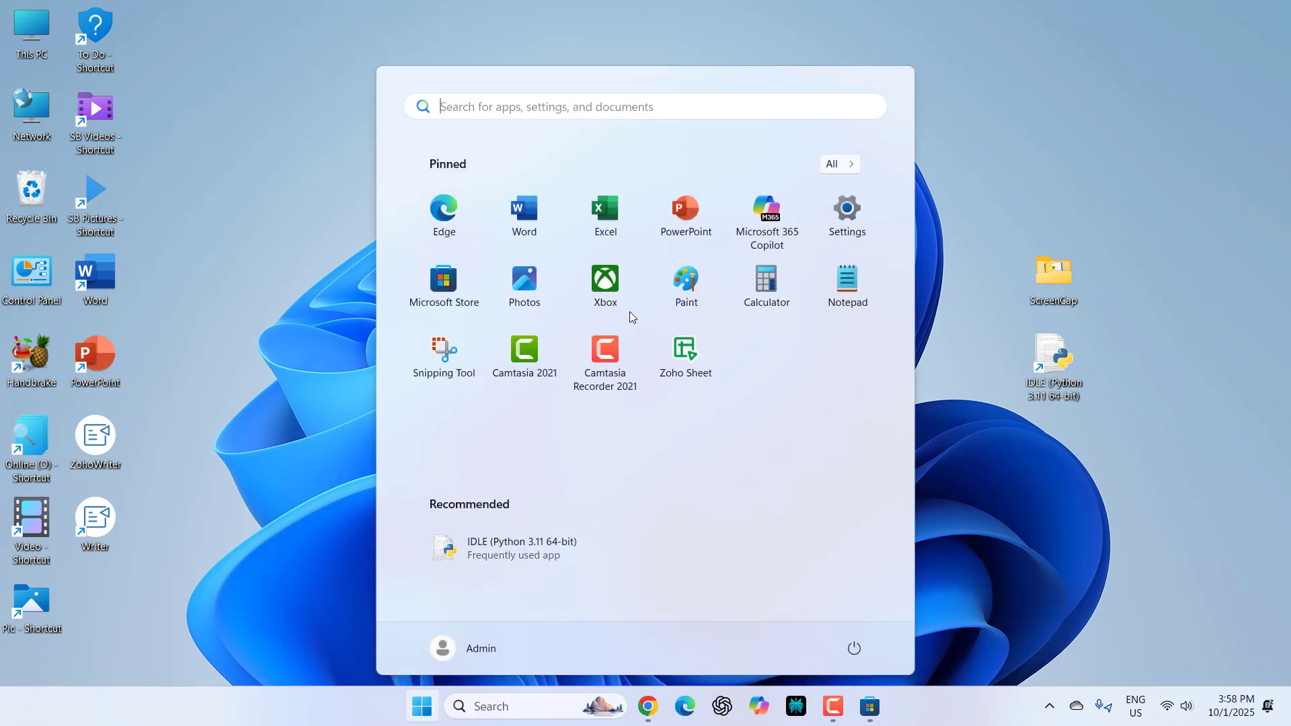
pyautogui.click(692, 369)
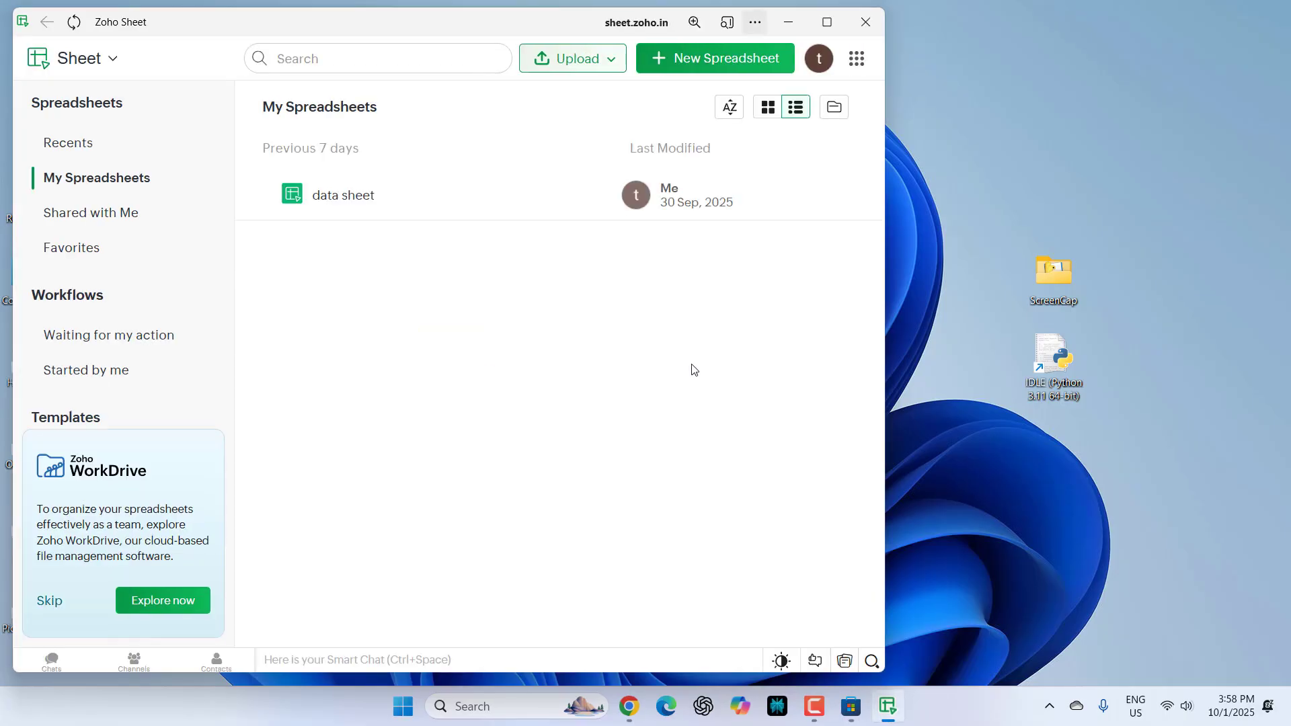
# Create a new untitled spreadsheet and select cells D6, C7 and B9
pyautogui.click(698, 58)
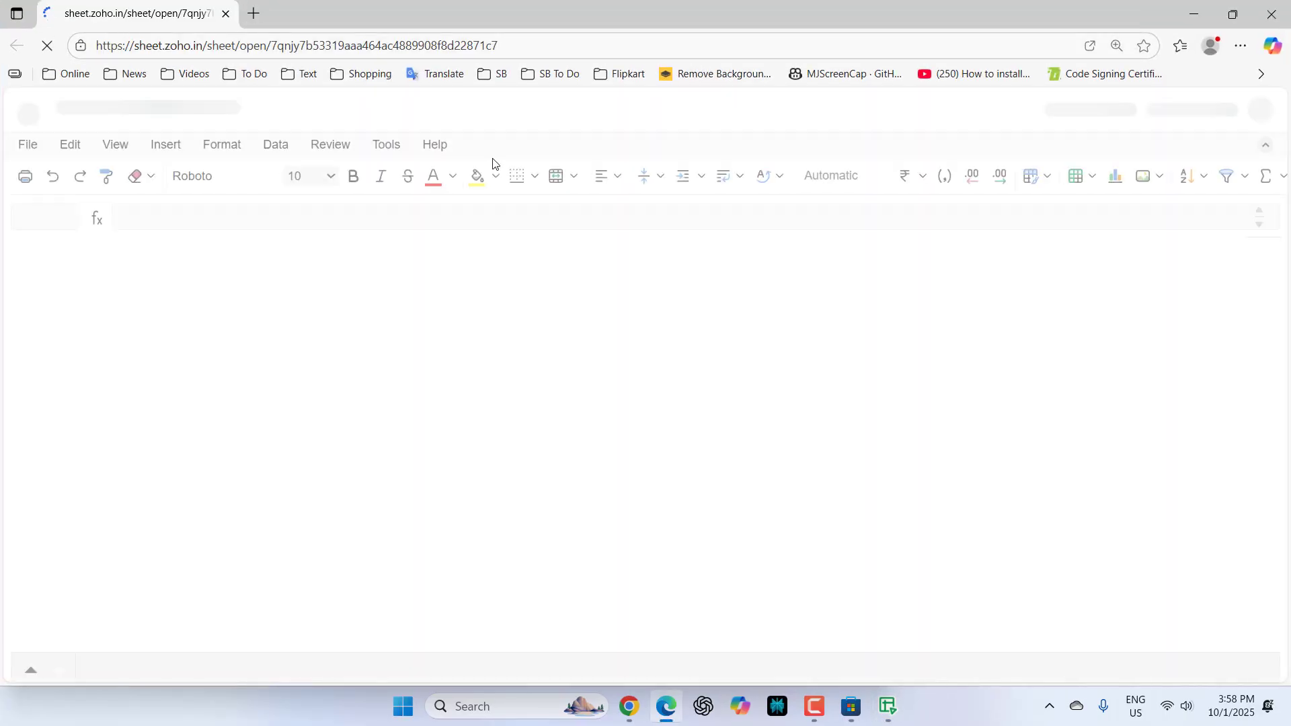
pyautogui.click(364, 378)
pyautogui.click(266, 402)
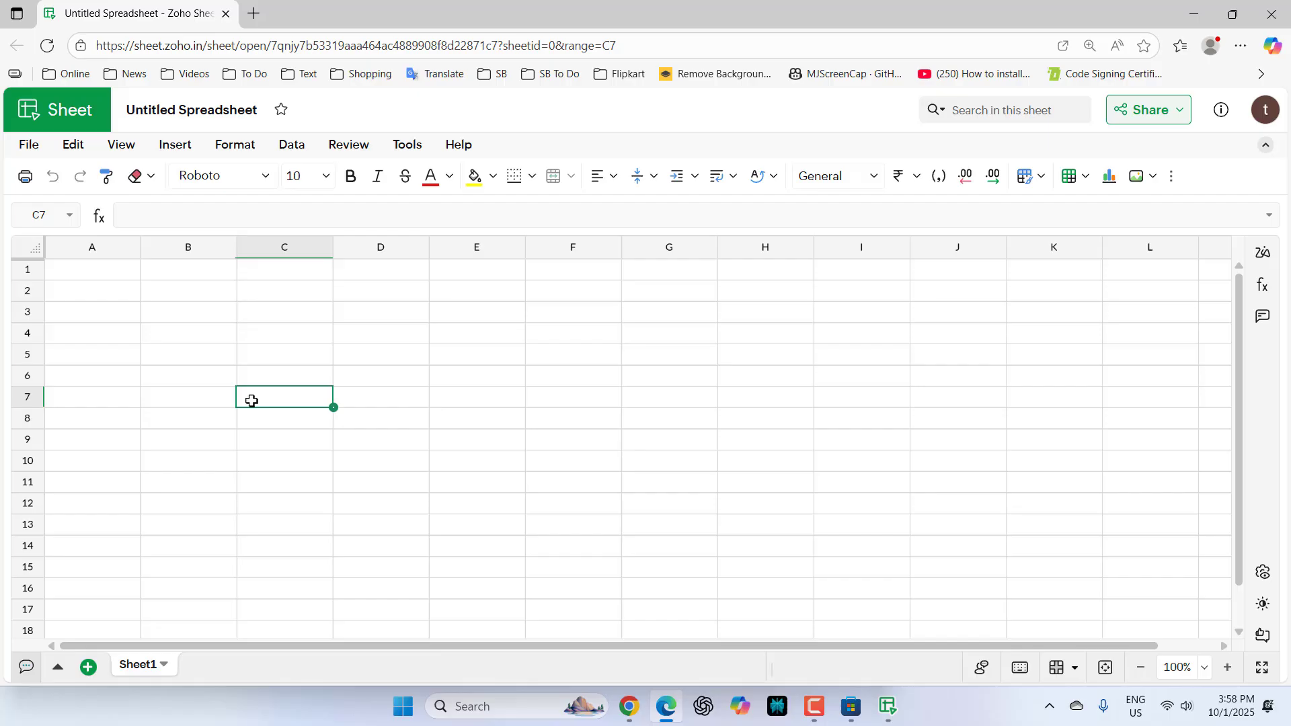
pyautogui.click(202, 434)
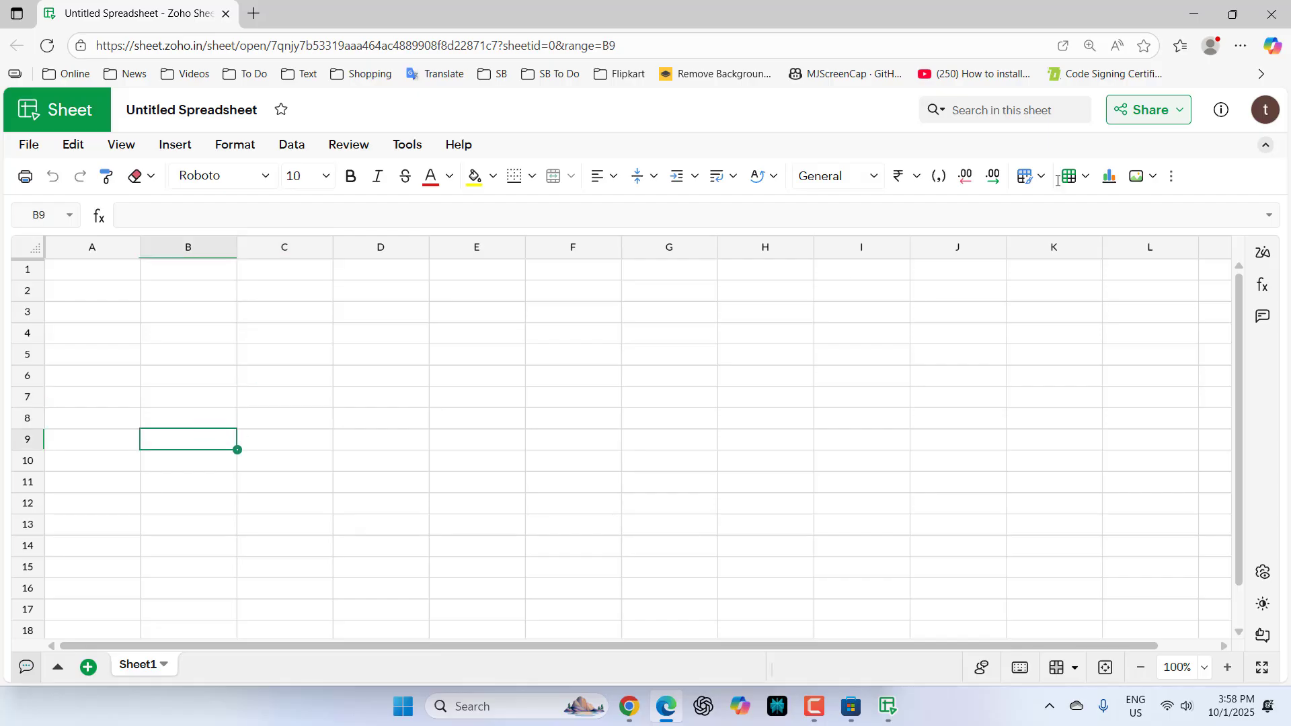
# Close the spreadsheet and app windows, reopen Zoho Sheet from its Start tile, then close it
pyautogui.click(1271, 14)
pyautogui.click(866, 22)
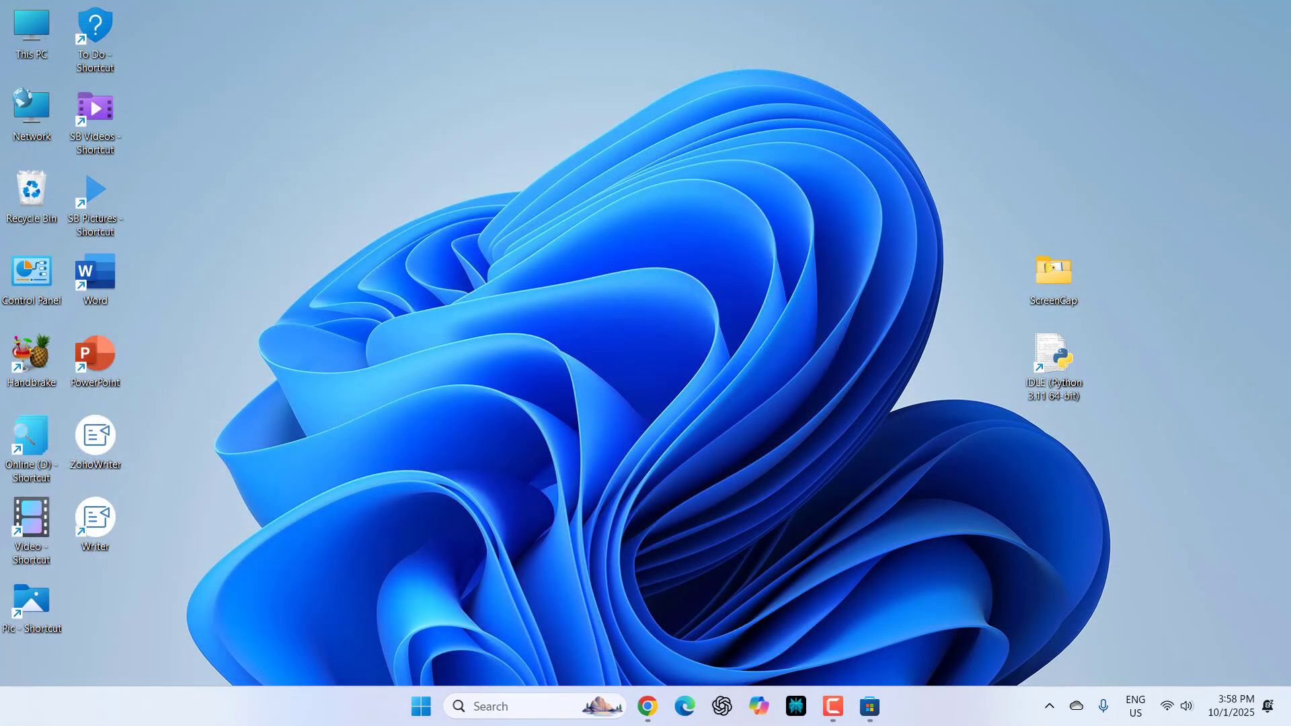
pyautogui.click(417, 714)
pyautogui.click(701, 375)
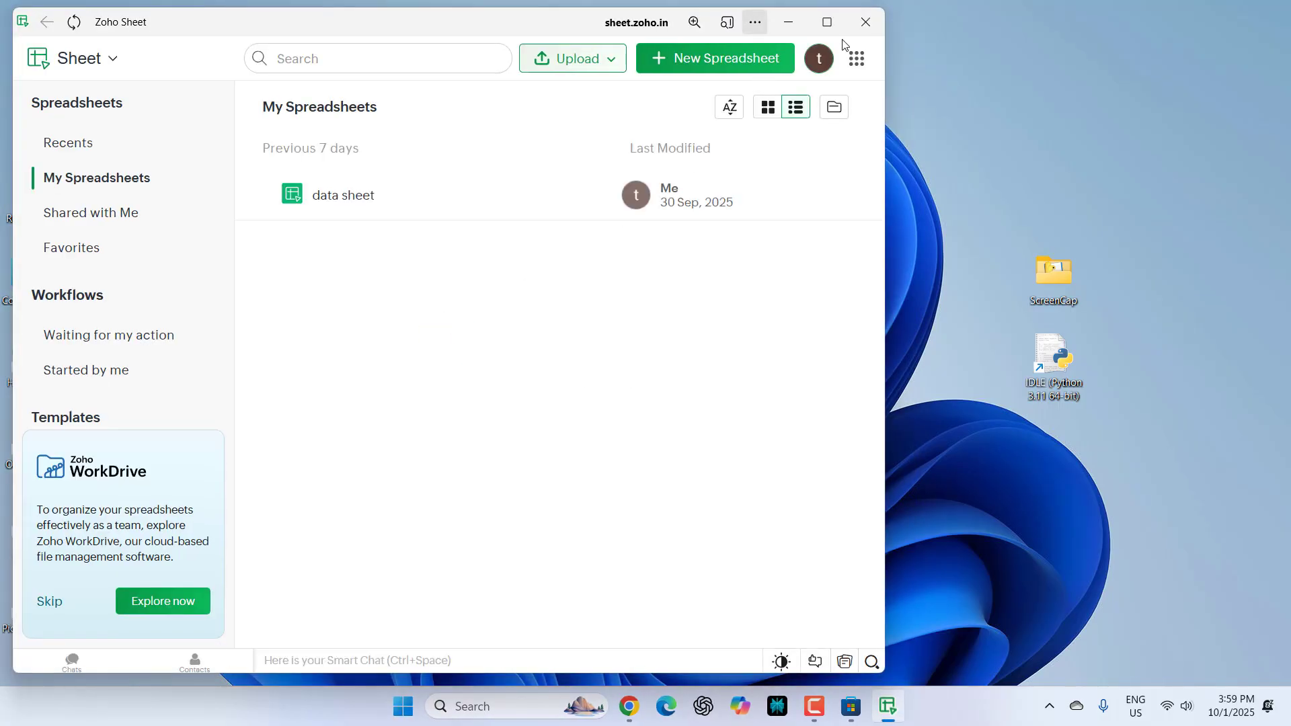
pyautogui.click(866, 27)
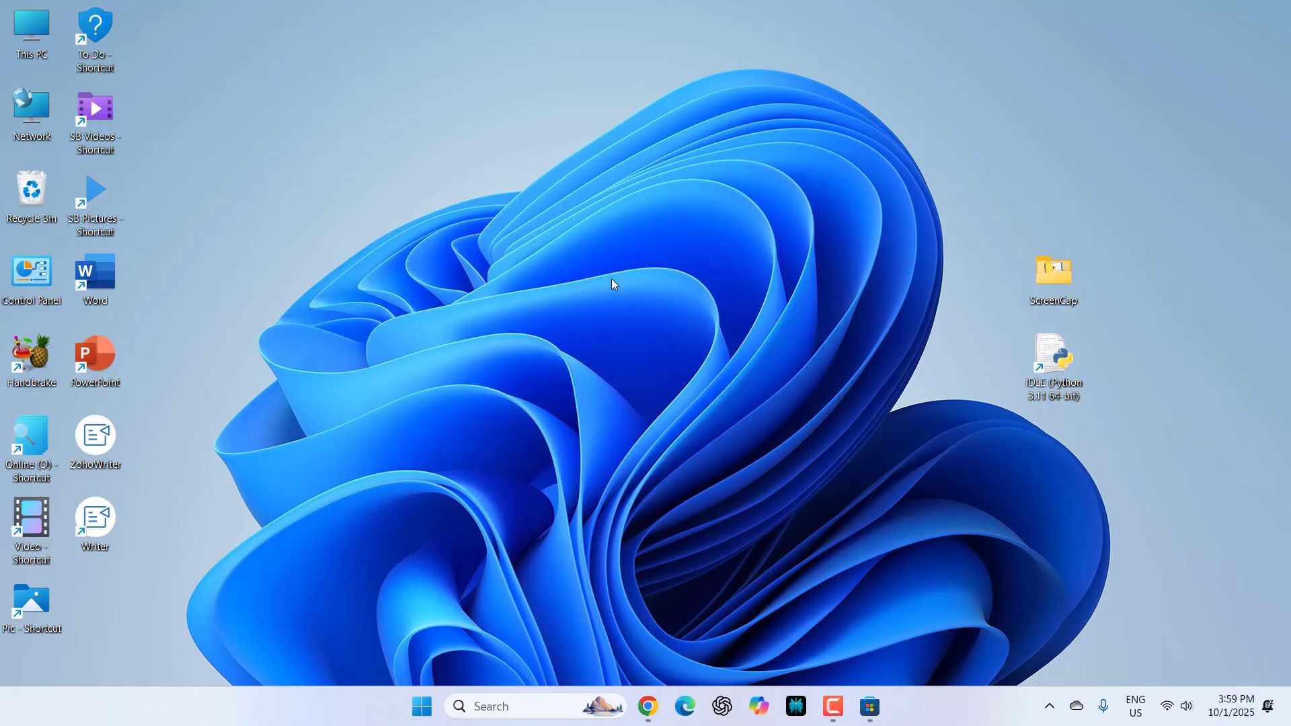